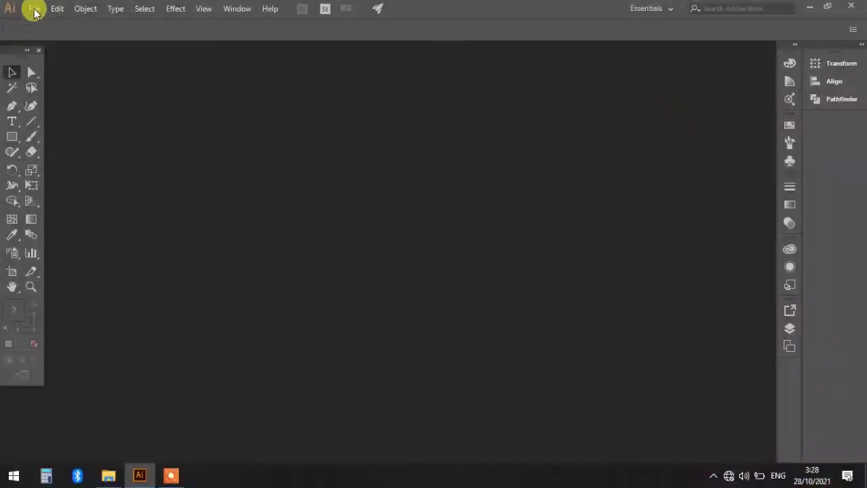
- Create a new blank document and draw a long thin rectangle across the page
left_click(33, 8)
left_click(387, 135)
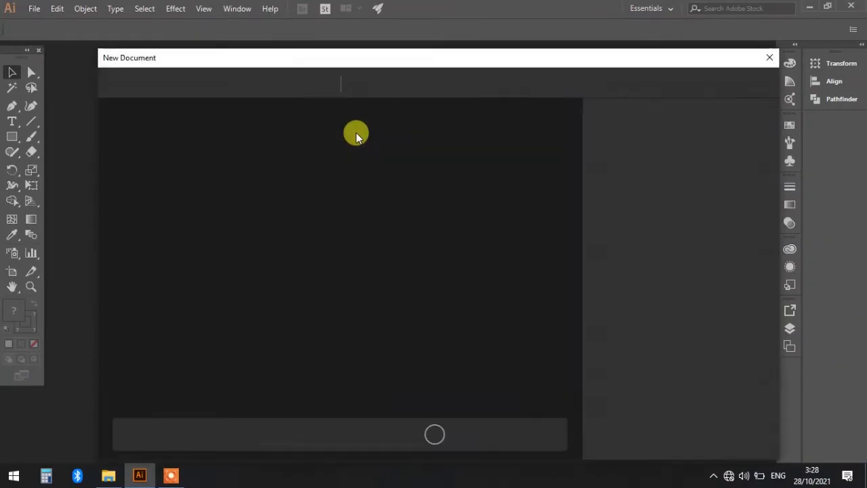
left_click(691, 437)
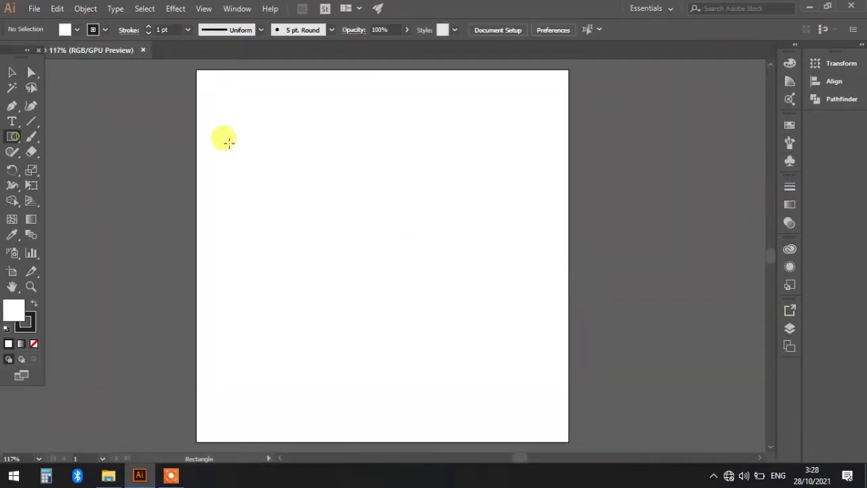
left_click_drag(329, 211, 569, 225)
- Fill the bar with a red-to-black linear gradient, extend the red part, and rotate it about 37°
left_click(788, 205)
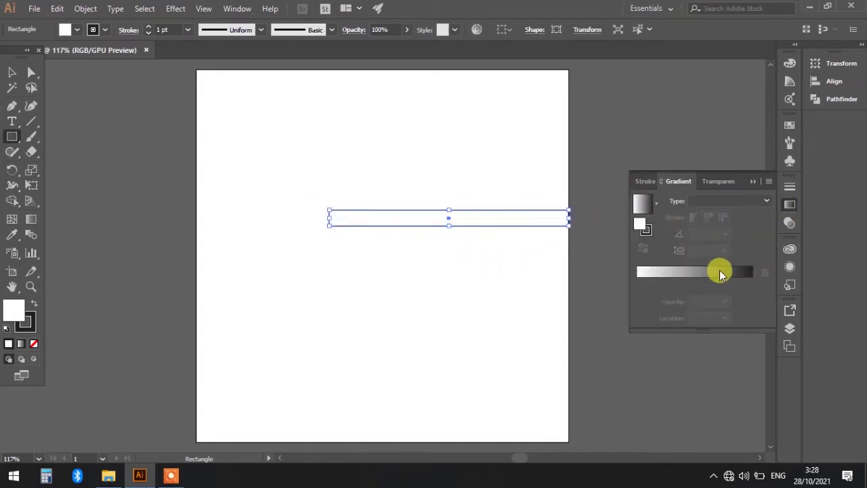
left_click(719, 272)
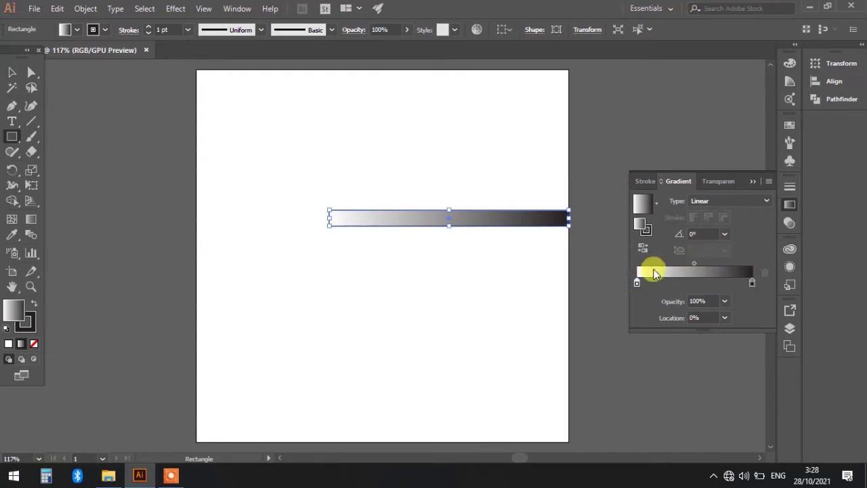
double_click(637, 282)
left_click(623, 322)
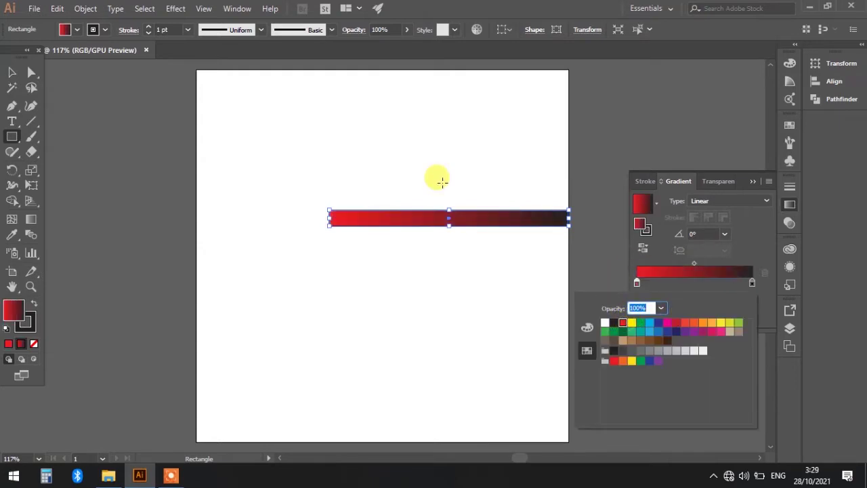
left_click(30, 219)
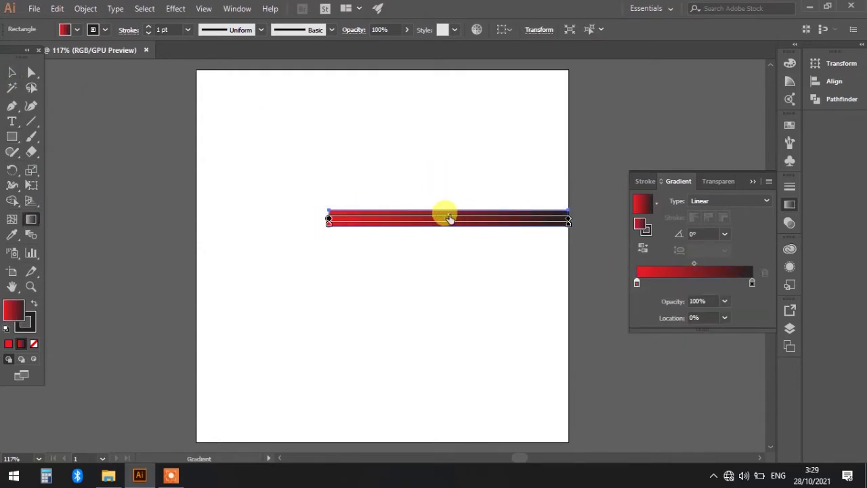
left_click_drag(477, 217, 511, 223)
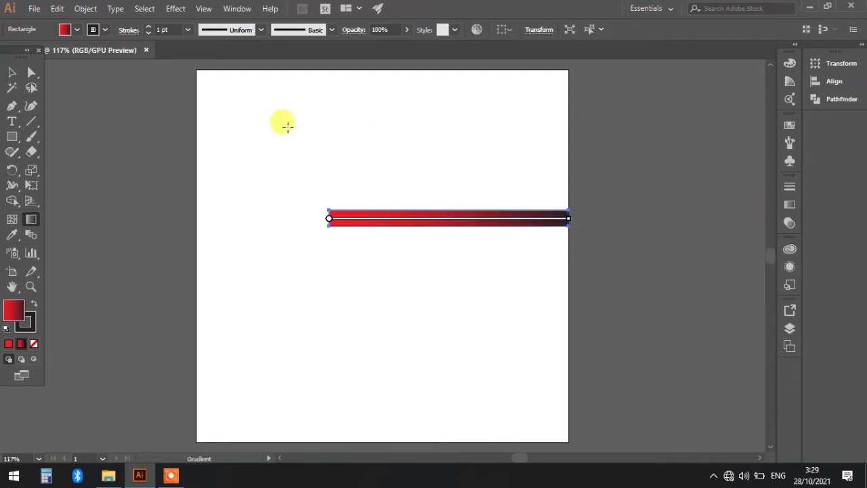
left_click(13, 72)
left_click_drag(569, 202, 541, 137)
- Move the slanted bar past the page edge and cut its lower end straight with a rectangle
left_click_drag(491, 191, 580, 162)
left_click_drag(405, 199, 472, 342)
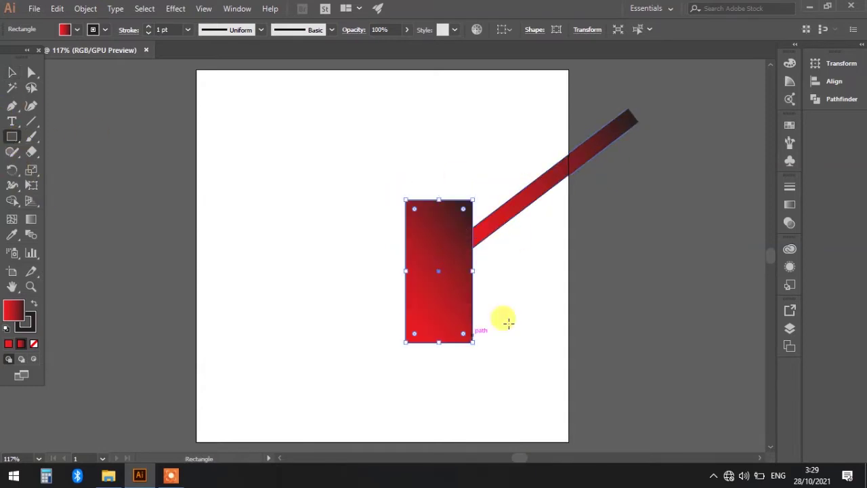
key("ctrl+a")
left_click(12, 200)
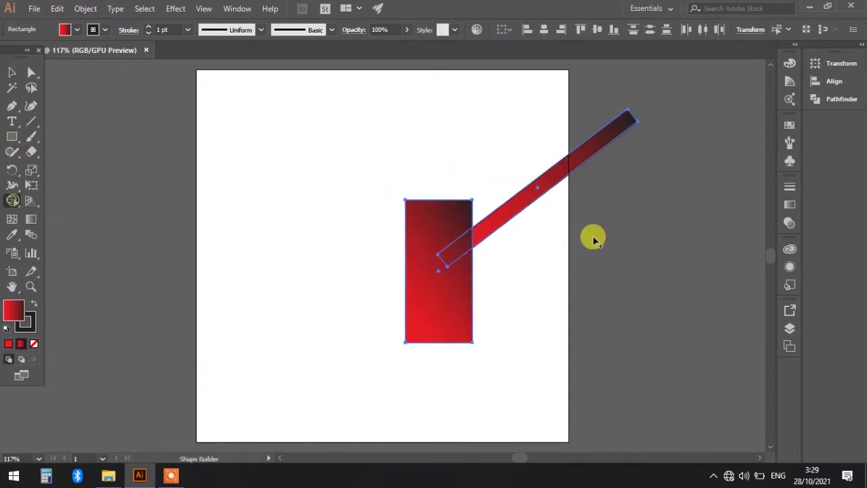
left_click(466, 264)
left_click(10, 72)
left_click_drag(362, 284, 465, 343)
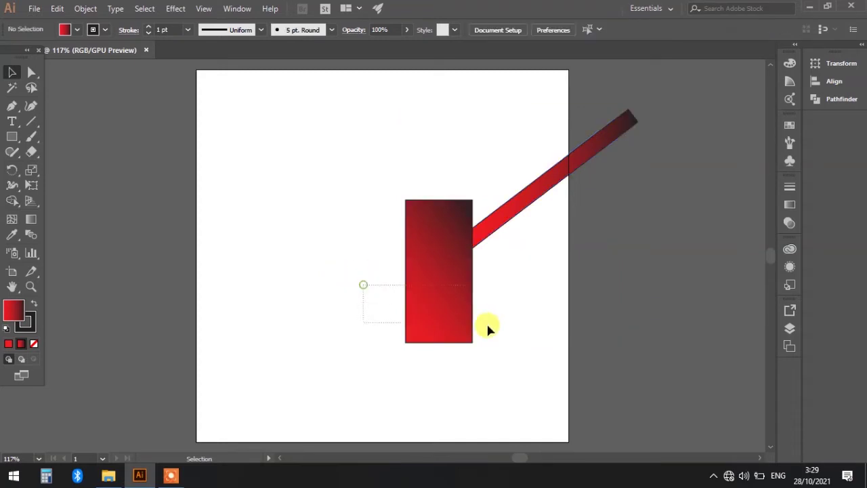
key("Delete")
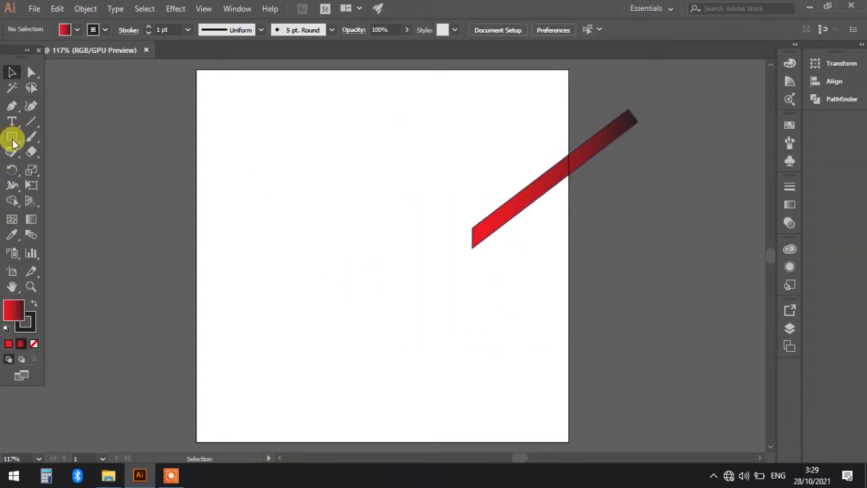
- Remove the slanted bar's outline by setting its stroke to None
left_click(512, 203)
left_click(101, 30)
left_click(8, 53)
left_click(393, 281)
left_click(522, 204)
- Redraw the gradient so red-to-dark runs along the bar's diagonal length
left_click(31, 219)
mouse_move(642, 183)
left_mouse_down()
mouse_move(644, 94)
mouse_move(667, 154)
mouse_move(623, 81)
mouse_move(634, 108)
mouse_move(648, 109)
left_mouse_up()
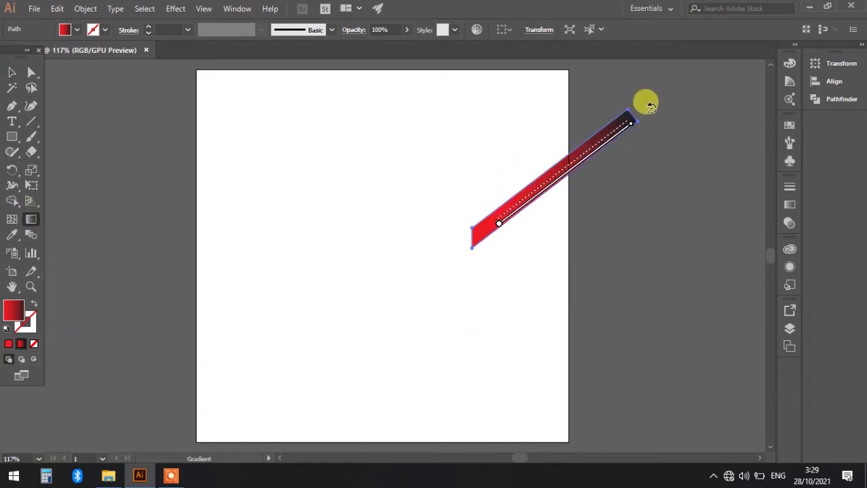
left_click_drag(580, 157, 562, 170)
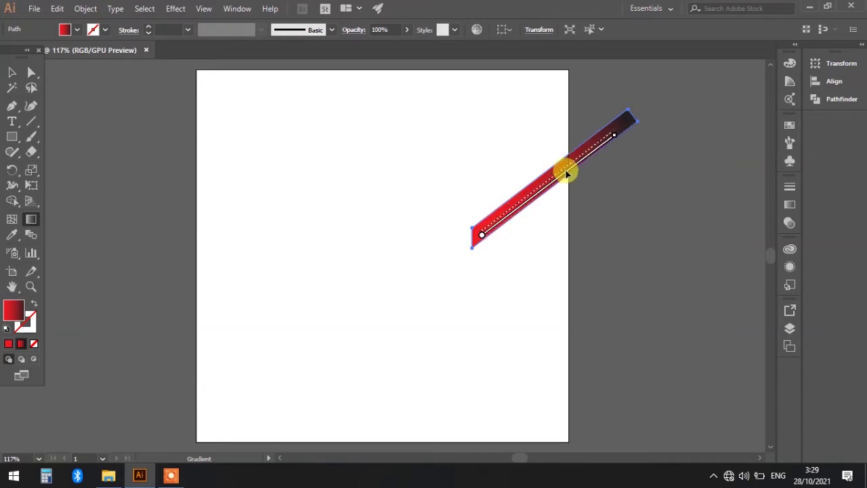
left_click_drag(611, 135, 654, 101)
left_click_drag(592, 150, 562, 168)
- Shift the red bar right and Alt-drag several copies into a staggered parallel cluster
left_click(11, 71)
left_click(592, 321)
left_click(534, 213)
left_click_drag(539, 204, 579, 196)
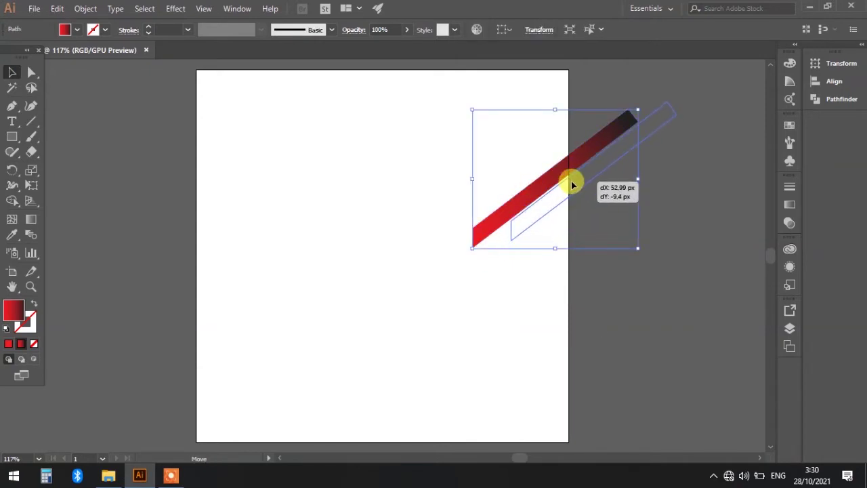
left_click_drag(589, 174, 550, 178)
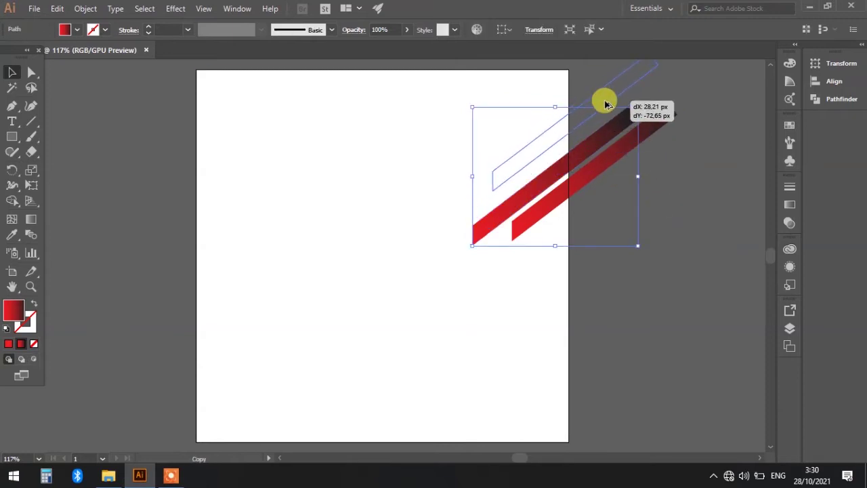
left_click_drag(586, 159, 608, 95)
left_click(667, 239)
mouse_move(615, 153)
left_mouse_down()
mouse_move(541, 118)
mouse_move(559, 115)
left_mouse_up()
left_click(654, 224)
left_click(610, 168)
left_click_drag(609, 168, 592, 207)
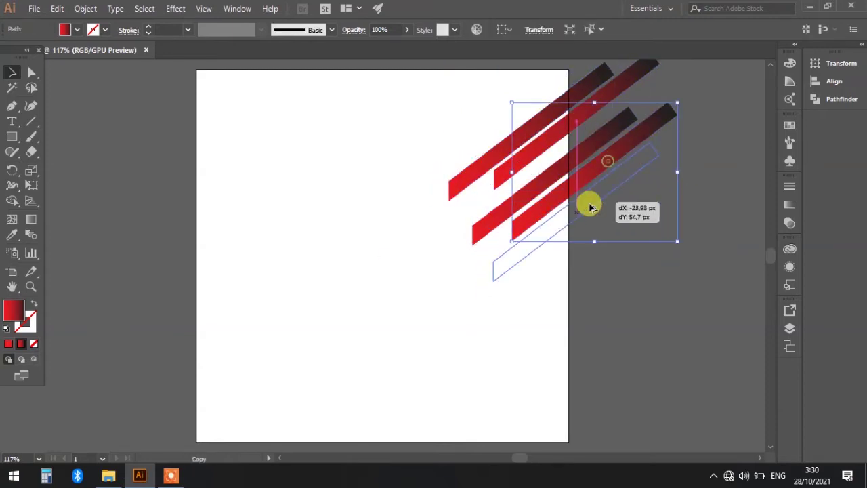
- Narrow one copy into a thin strip by moving two of its anchors down
left_click(31, 72)
left_click(494, 264)
left_click(648, 146, "shift")
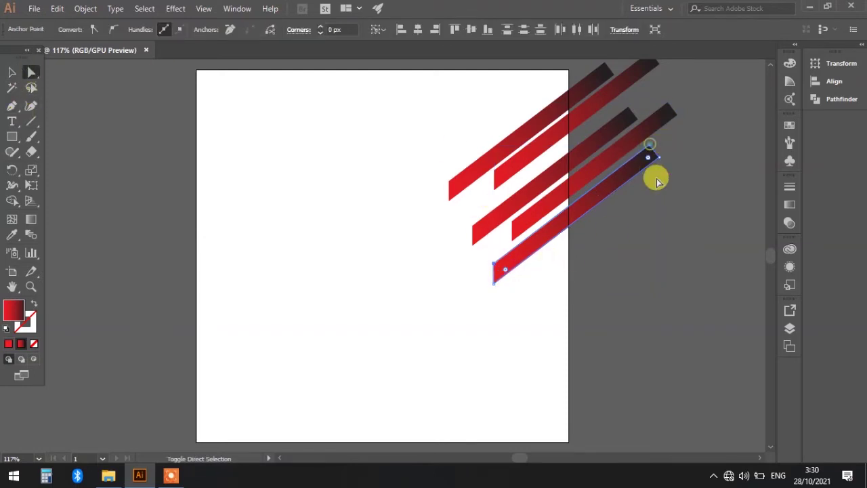
key("Down")
key("Down")
key("Down")
key("v")
mouse_move(595, 207)
left_mouse_down()
mouse_move(586, 145)
mouse_move(561, 147)
mouse_move(561, 81)
left_mouse_up()
- Position the thin strip between the red bars in the cluster
left_click(658, 243)
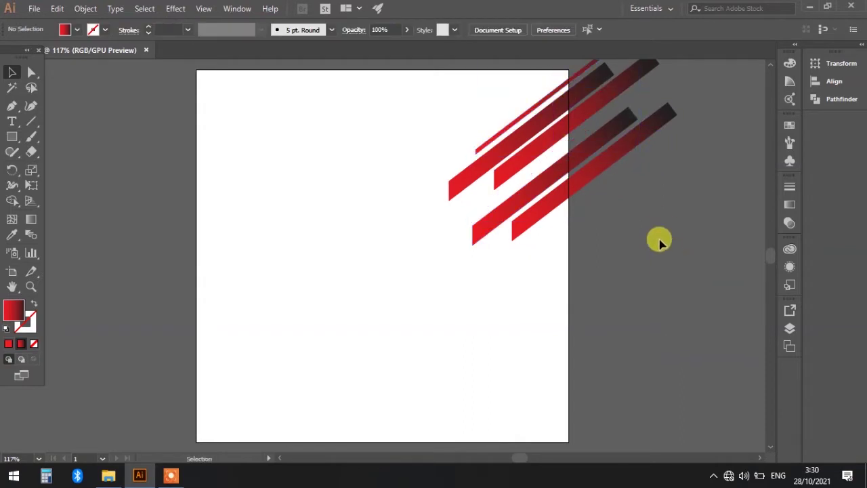
left_click_drag(665, 190, 623, 264)
left_click_drag(542, 140, 553, 197)
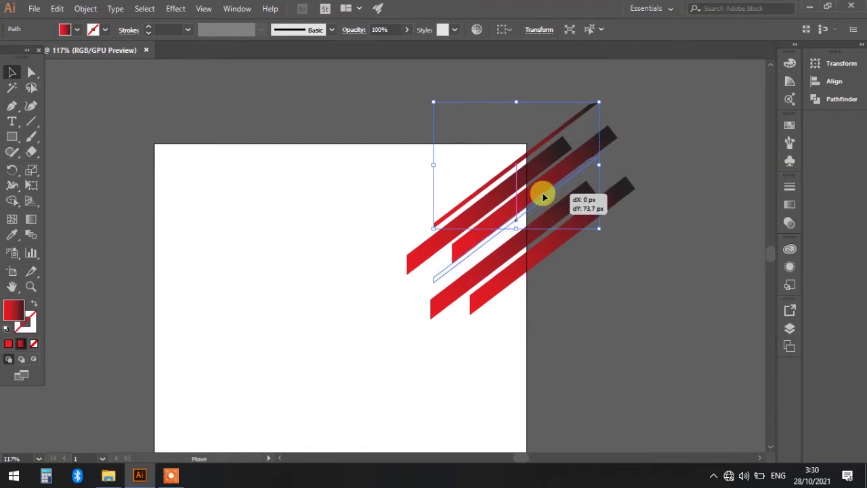
left_click_drag(554, 197, 547, 199)
left_click(629, 282)
left_click_drag(515, 250, 535, 224)
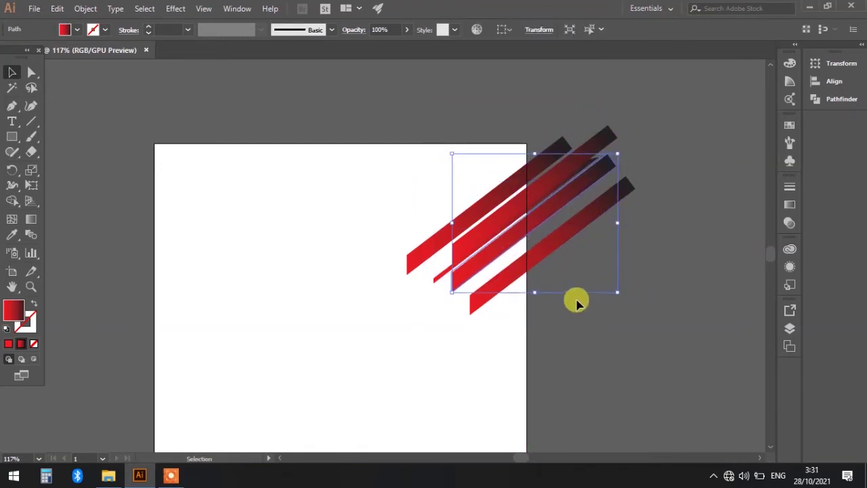
left_click_drag(492, 264, 474, 267)
left_click(31, 219)
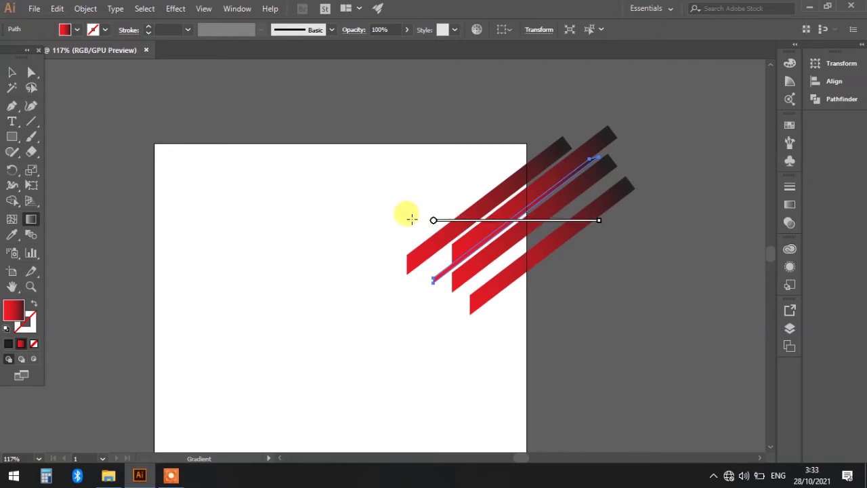
- Give the thin strip a white-to-dark gradient running diagonally along its length
double_click(464, 227)
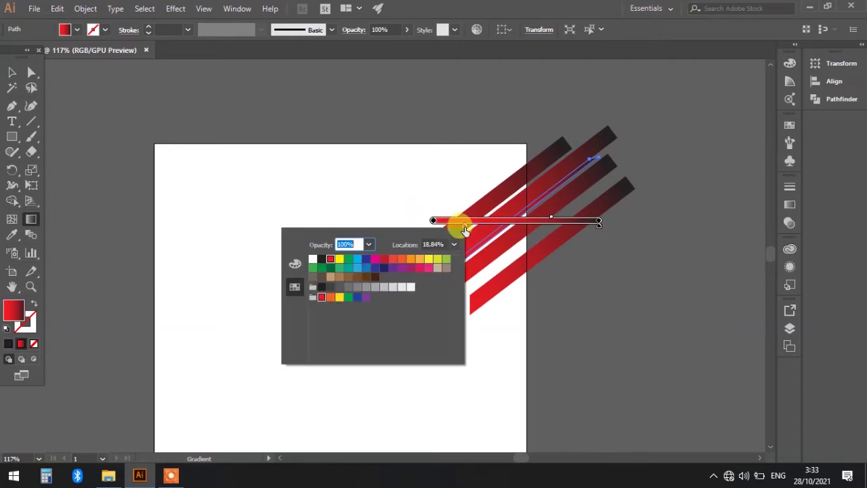
left_click(312, 261)
left_click(576, 248)
left_click(599, 221)
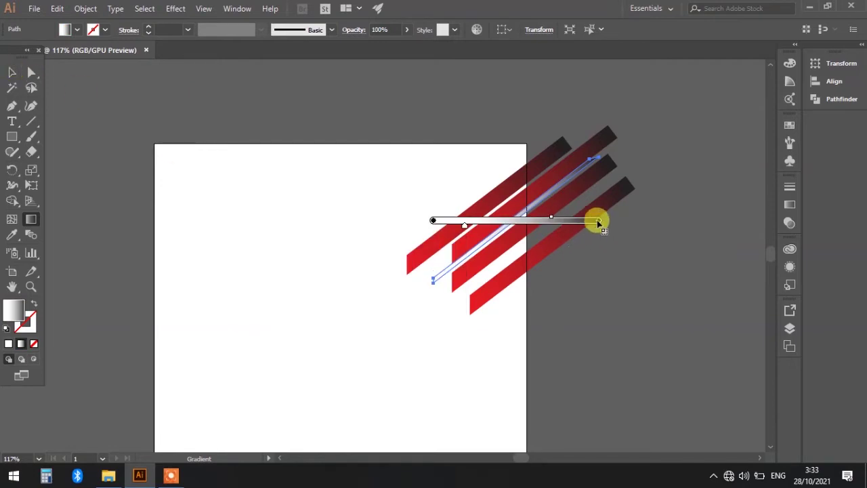
mouse_move(451, 259)
left_mouse_down()
mouse_move(593, 168)
mouse_move(396, 306)
left_mouse_up()
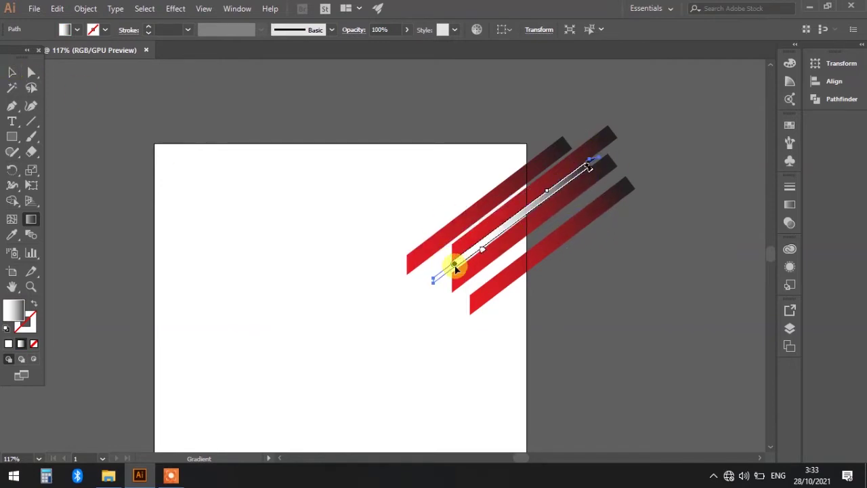
left_click_drag(526, 213, 562, 197)
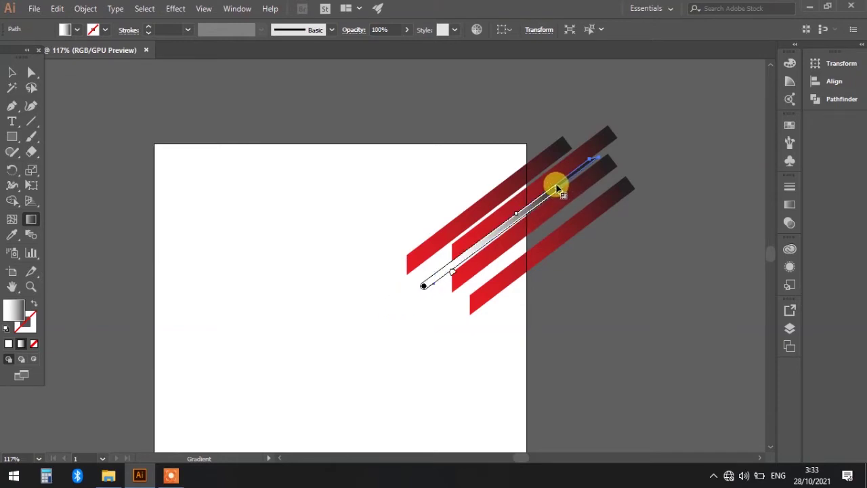
- Move the thin strip lower within the red cluster
key("v")
left_click(199, 170)
left_click(516, 202)
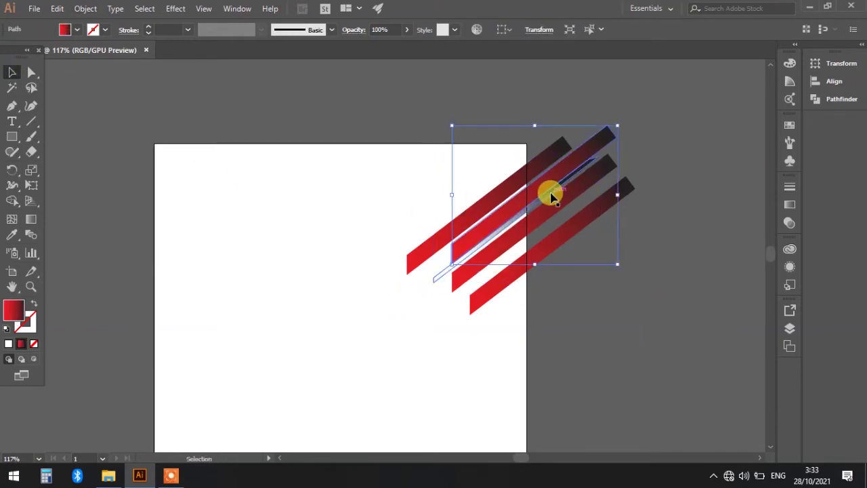
mouse_move(552, 196)
left_mouse_down()
mouse_move(560, 284)
mouse_move(571, 212)
left_mouse_up()
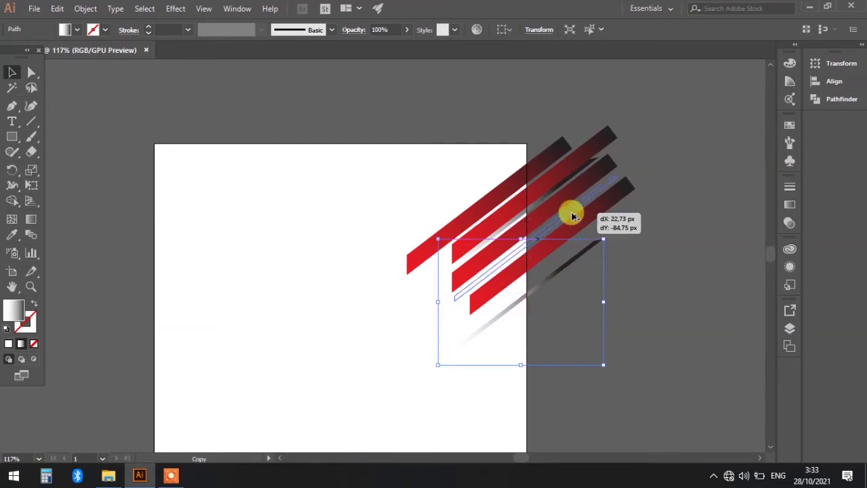
- Move the thin grey stripe up among the red bars and the top red stripe up-right
left_click(629, 286)
mouse_move(566, 279)
left_mouse_down()
mouse_move(548, 145)
mouse_move(555, 134)
mouse_move(543, 137)
mouse_move(507, 258)
mouse_move(523, 244)
left_mouse_up()
left_click(648, 283)
mouse_move(465, 212)
left_mouse_down()
mouse_move(526, 126)
mouse_move(542, 132)
left_mouse_up()
left_click(611, 253)
- Select the top stripe's end anchors, then drag the stripe down toward the lower cluster
left_click(31, 72)
left_click(454, 174)
scroll(745, 203, "up", 5)
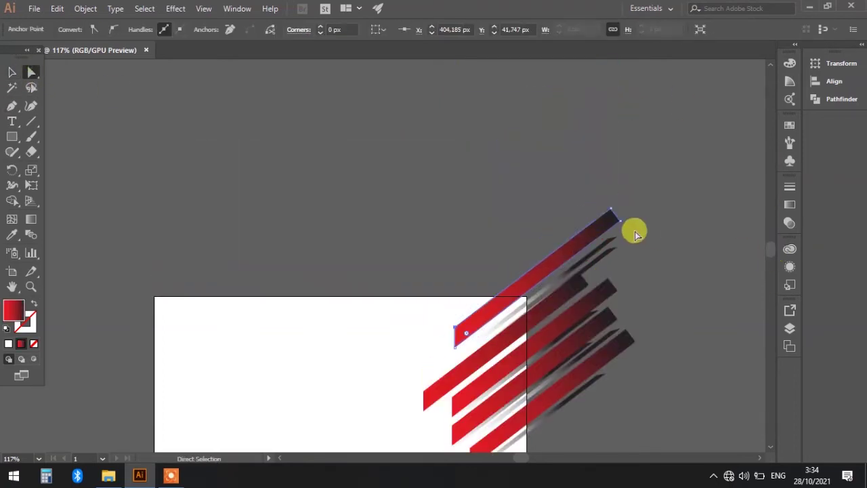
left_click(622, 219, "shift")
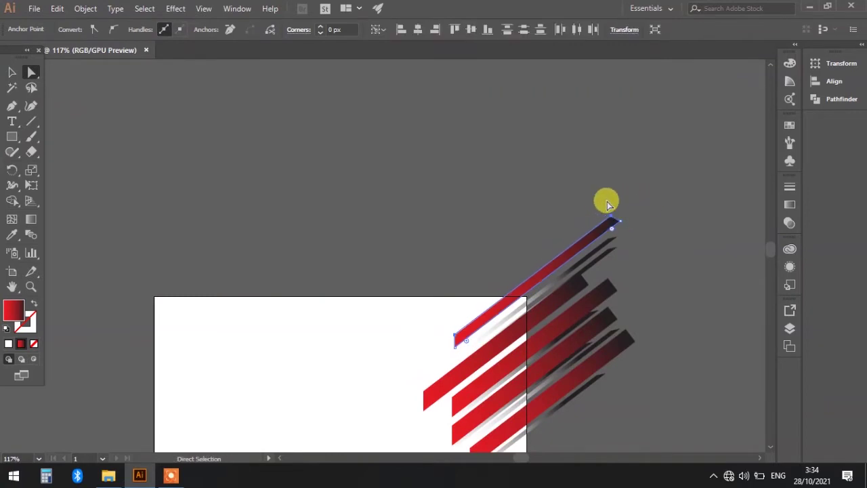
key("v")
left_click(752, 251)
scroll(751, 251, "down", 4)
mouse_move(548, 146)
left_mouse_down()
mouse_move(541, 155)
mouse_move(557, 129)
mouse_move(521, 312)
left_mouse_up()
- Duplicate the top stripe into the lower cluster and reposition the bottom stripes
left_click(529, 143)
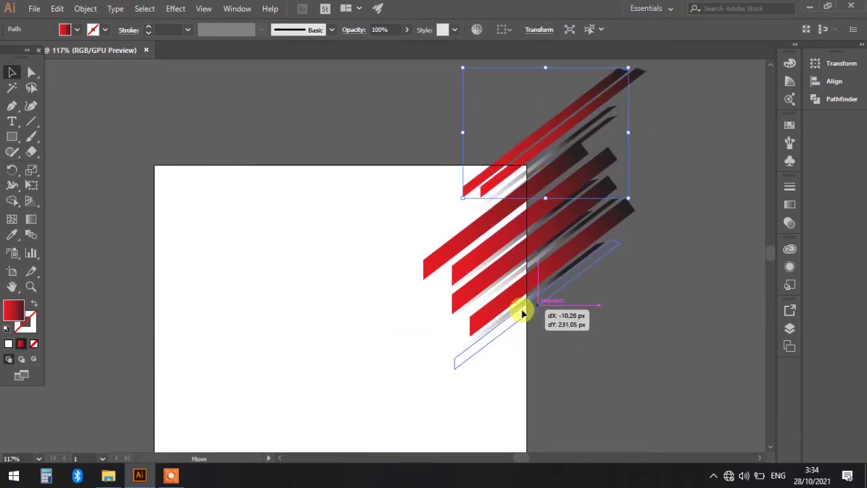
left_click(518, 228)
left_click_drag(472, 243, 483, 231)
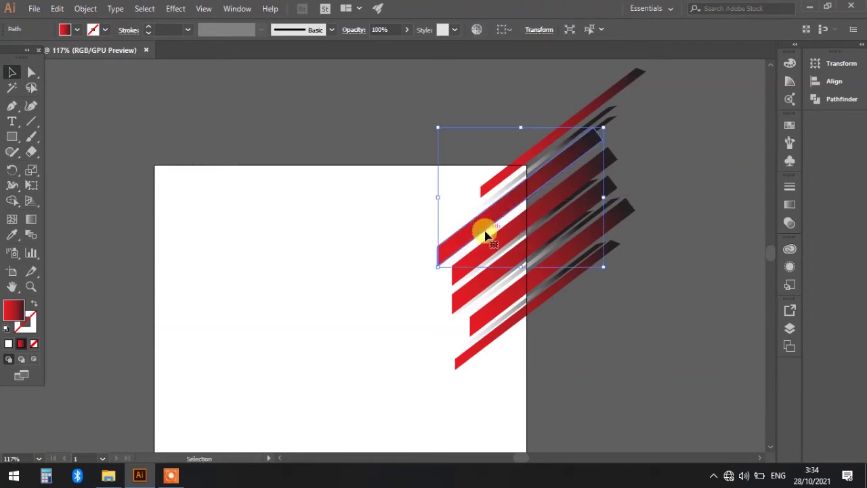
left_click(589, 279)
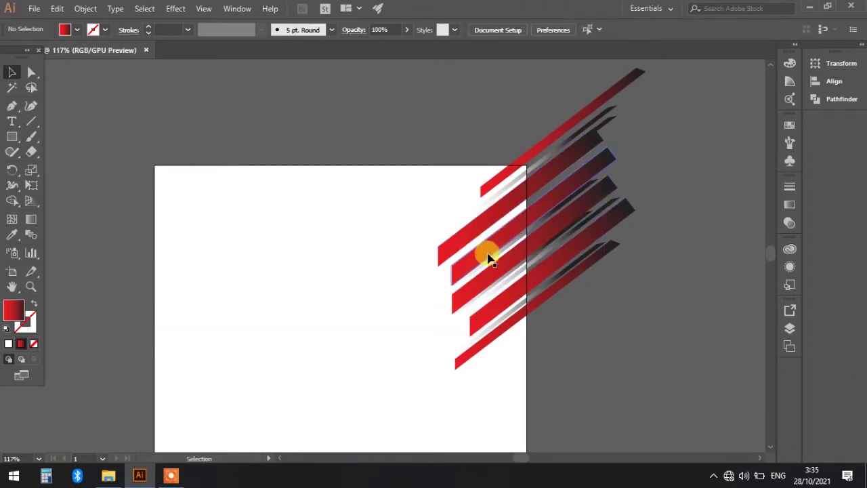
left_click_drag(485, 255, 458, 274)
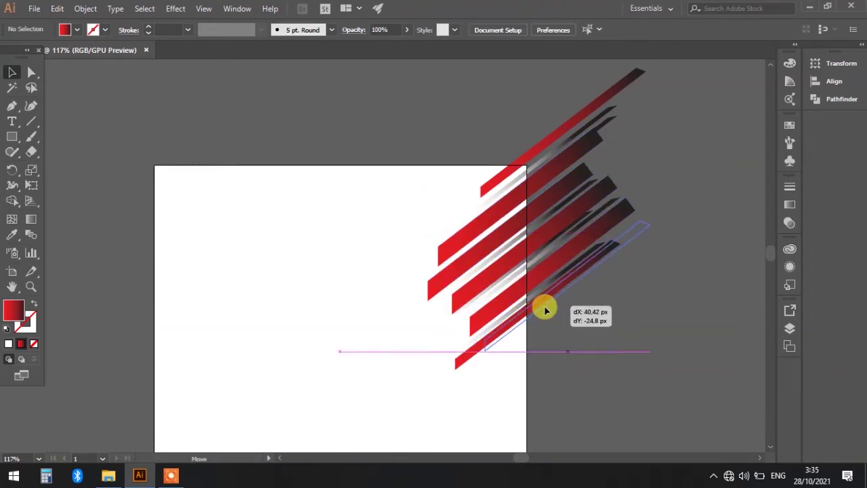
left_click_drag(528, 333, 556, 297)
left_click(538, 305)
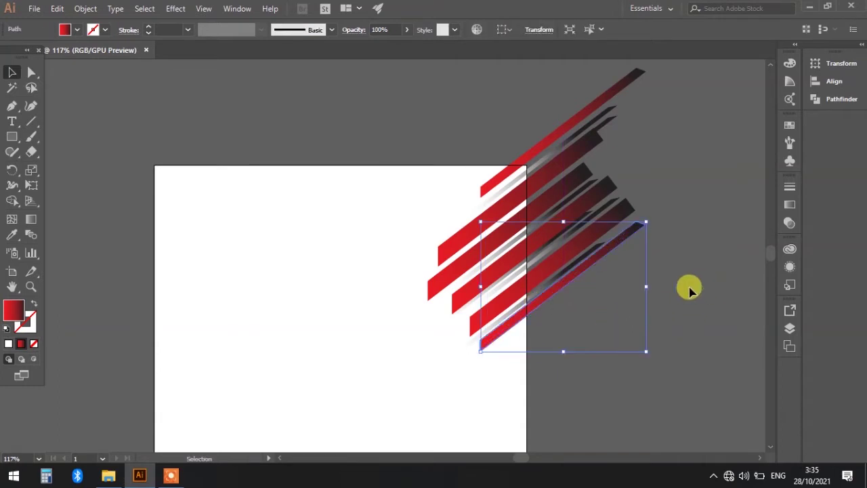
mouse_move(545, 303)
left_mouse_down()
mouse_move(535, 292)
mouse_move(534, 302)
left_mouse_up()
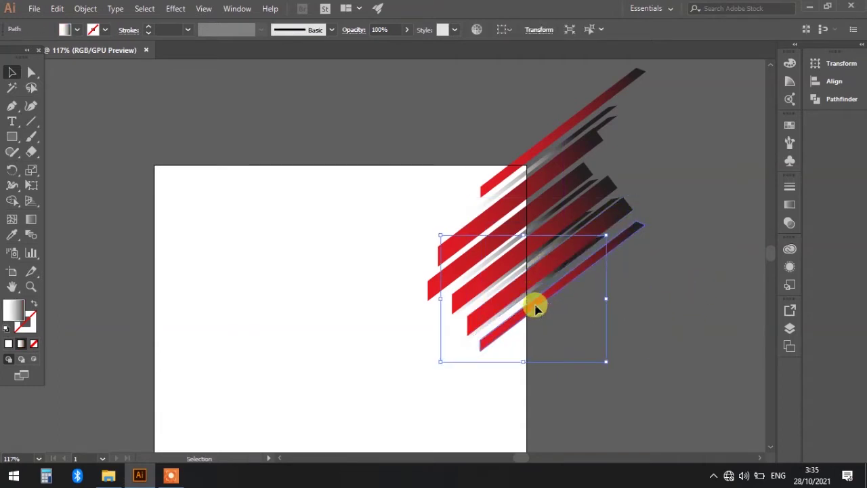
- Shift the middle stripes up and right to tighten the staggered cluster
left_click(656, 305)
mouse_move(527, 206)
left_mouse_down()
mouse_move(536, 192)
mouse_move(544, 199)
left_mouse_up()
left_click(546, 168)
left_click_drag(546, 168, 555, 148)
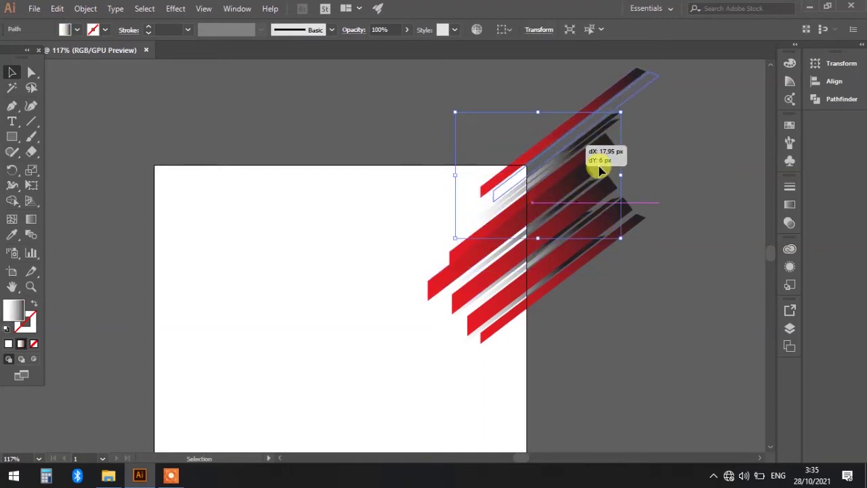
left_click_drag(556, 147, 600, 164)
left_click(688, 161)
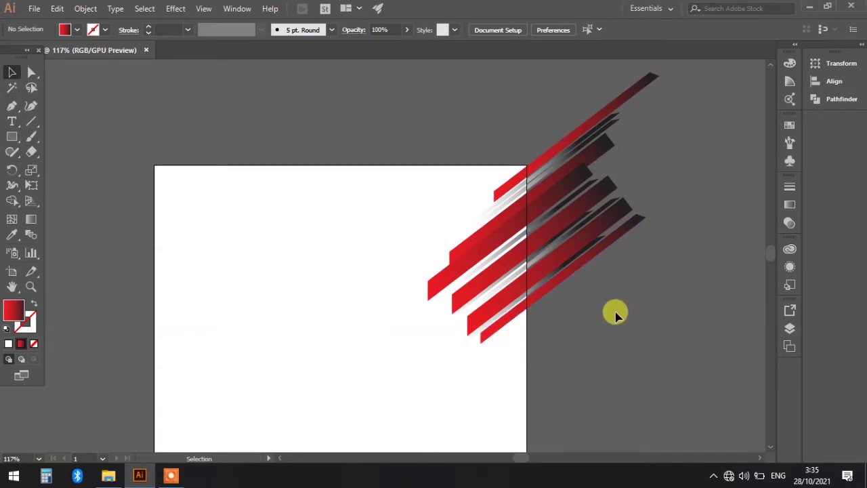
left_click(434, 290)
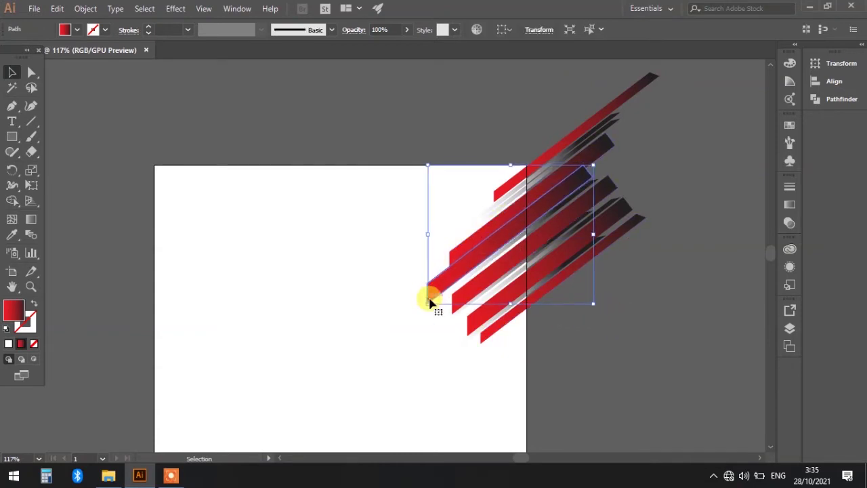
left_click(581, 312)
- Draw a rectangle over the stripes overhanging the right edge and cut them flush
key("m")
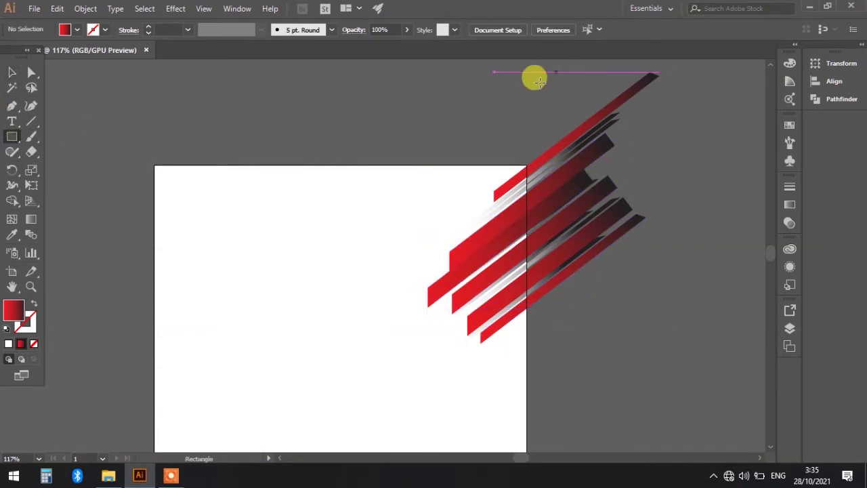
left_click_drag(525, 165, 618, 357)
left_click(12, 71)
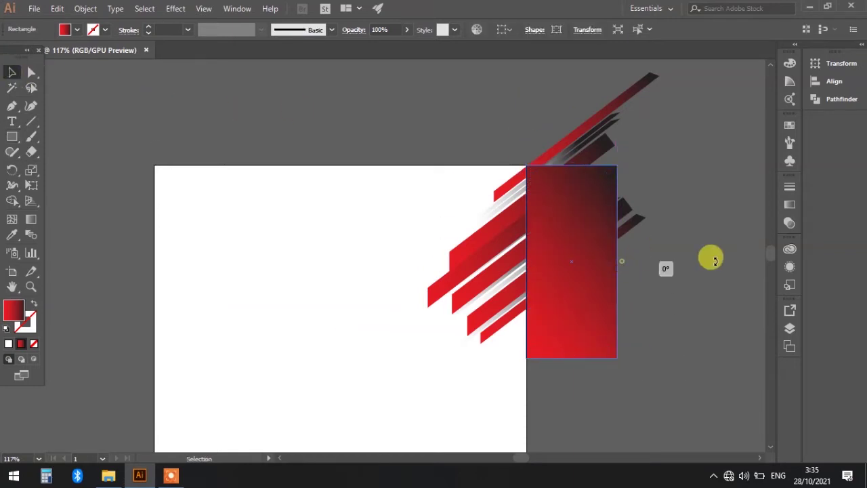
left_click_drag(617, 263, 737, 262)
left_click_drag(634, 168, 634, 61)
key("ctrl+a")
left_click(607, 196)
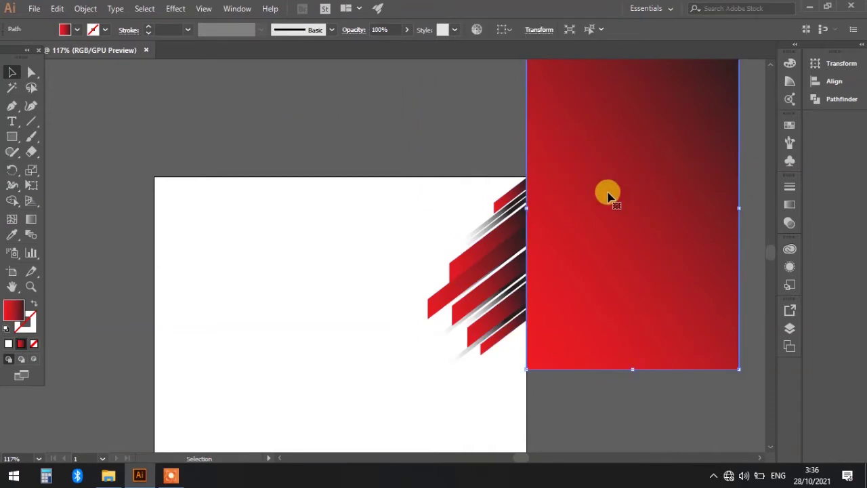
key("Delete")
- Make a smaller scaled copy of the stripe group near the artboard's bottom right
key("ctrl+0")
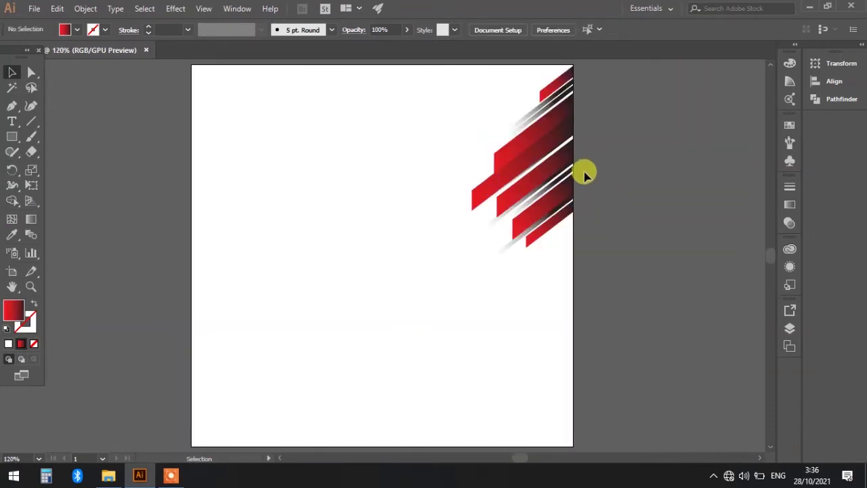
scroll(618, 186, "up", 2)
left_click(572, 249)
left_click_drag(536, 213, 605, 313)
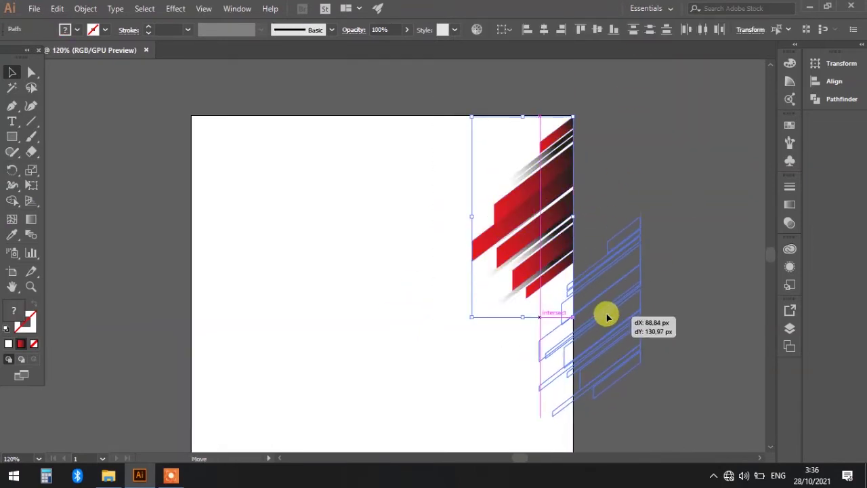
key("ctrl+z")
mouse_move(537, 251)
left_mouse_down()
mouse_move(561, 402)
mouse_move(577, 404)
left_mouse_up()
left_click_drag(613, 269, 579, 332)
left_click_drag(554, 377, 576, 282)
left_click(675, 304)
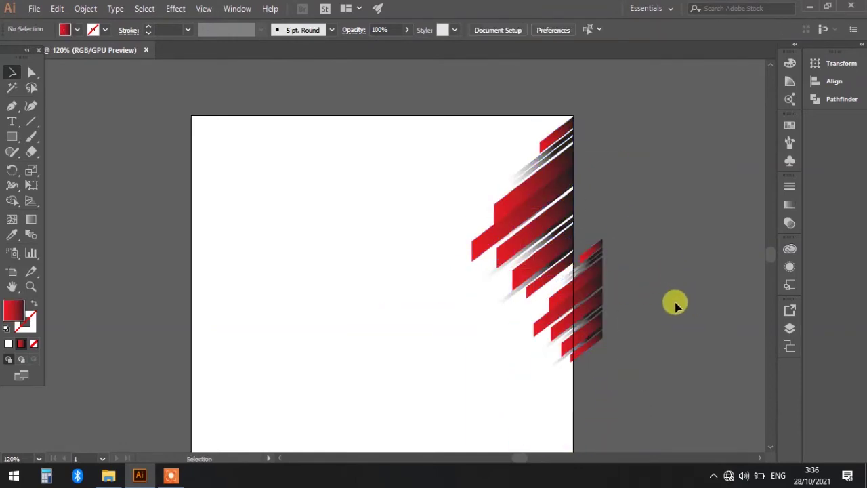
- Trim the small copy's overhang with a rectangle and Alt-click Shape Builder deletion
left_click(587, 304)
left_click(667, 316)
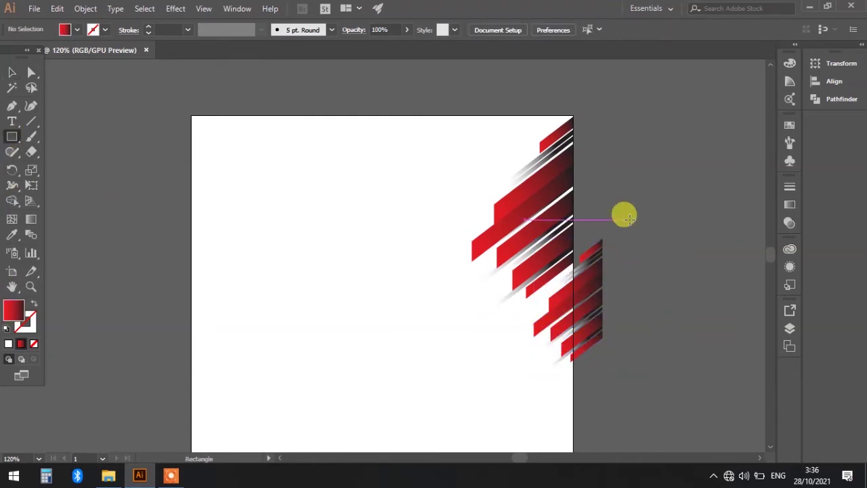
left_click_drag(628, 218, 573, 398)
key("v")
left_click(596, 326, "shift")
left_click(12, 200)
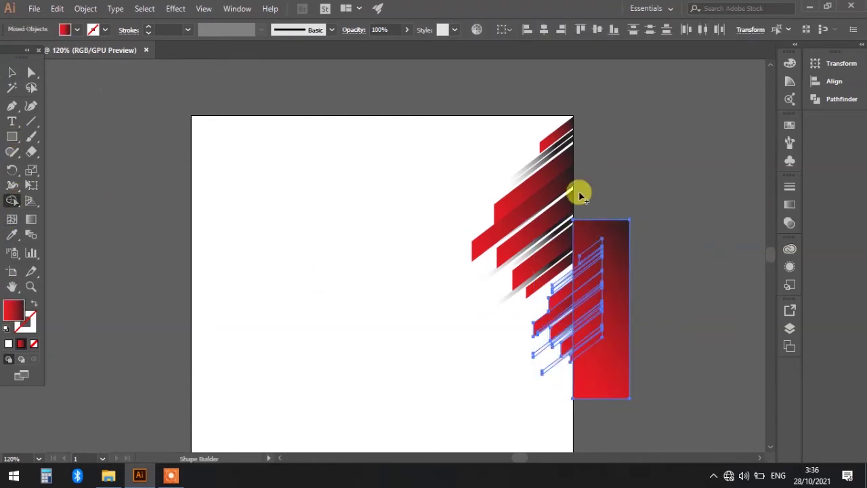
left_click_drag(587, 224, 599, 406)
key("v")
key("Delete")
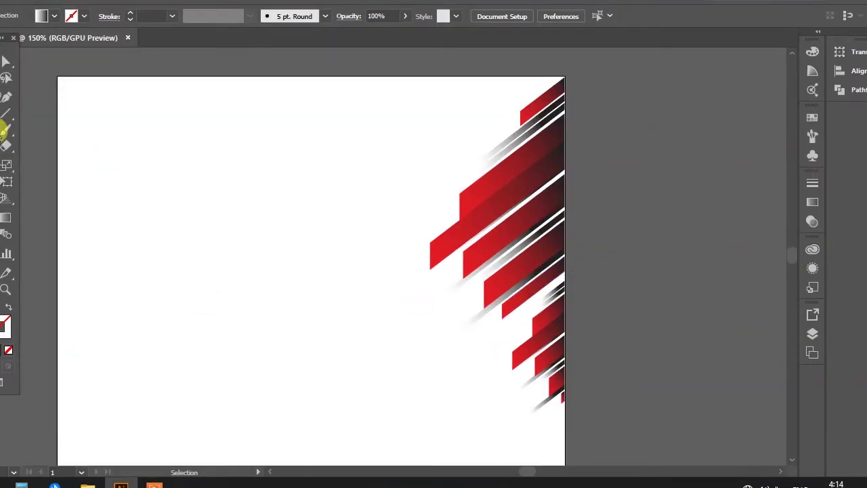
- Duplicate the stripe artwork to the left, flip it horizontally, and fill it white-to-black
left_click_drag(658, 420, 697, 413)
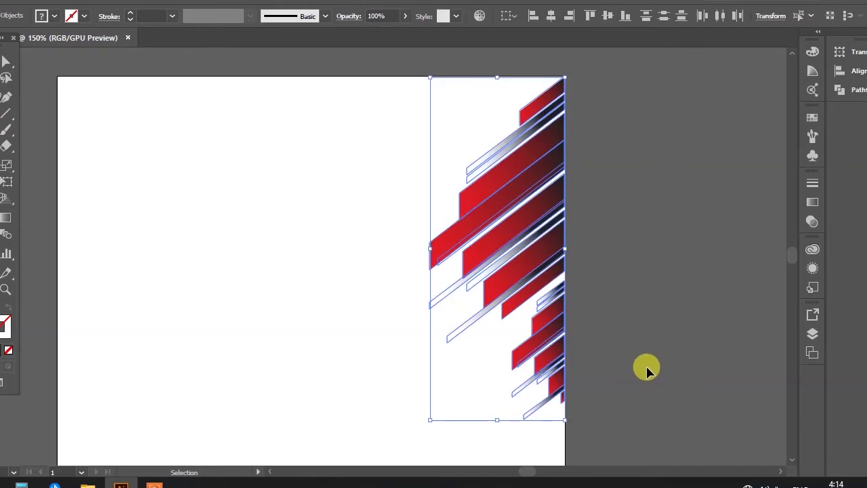
left_click_drag(536, 218, 225, 240)
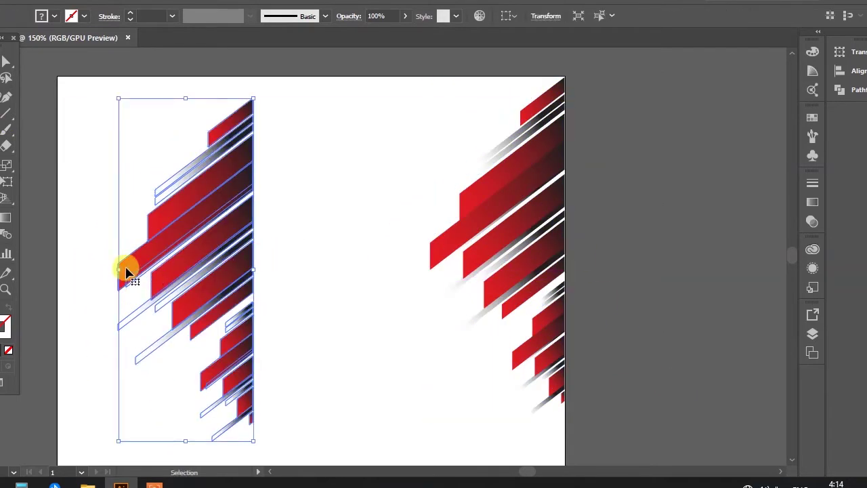
left_click_drag(122, 270, 426, 269)
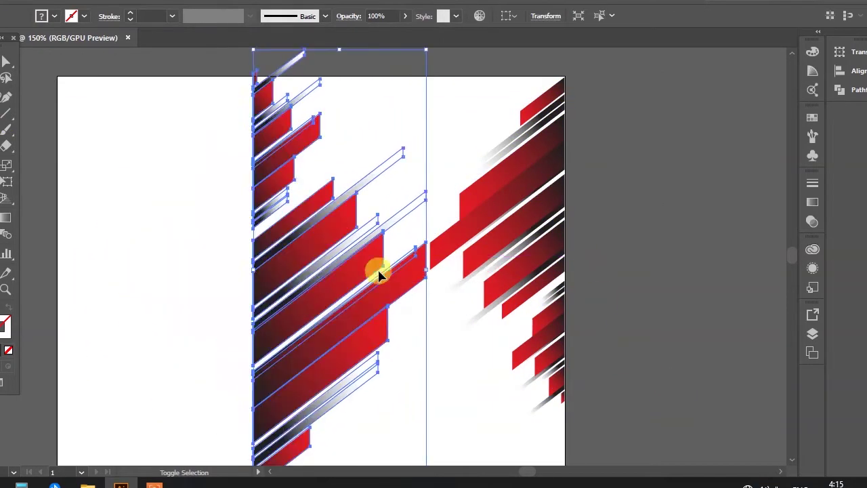
left_click(54, 16)
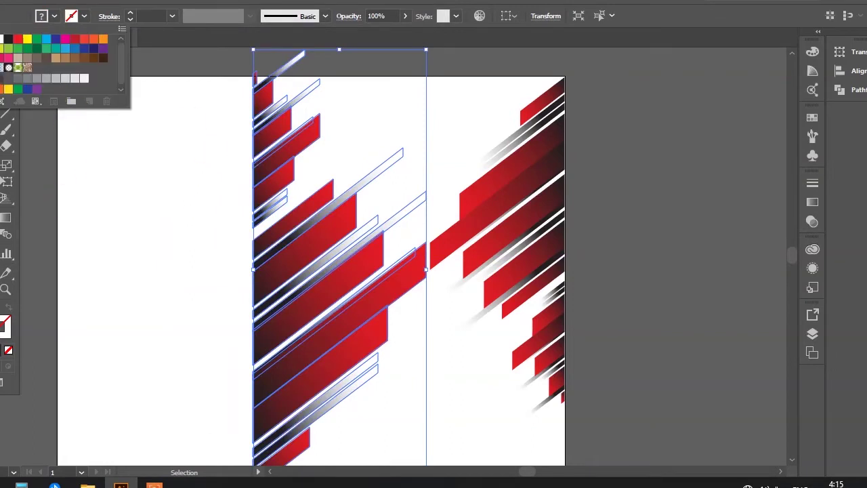
key("period")
key("Escape")
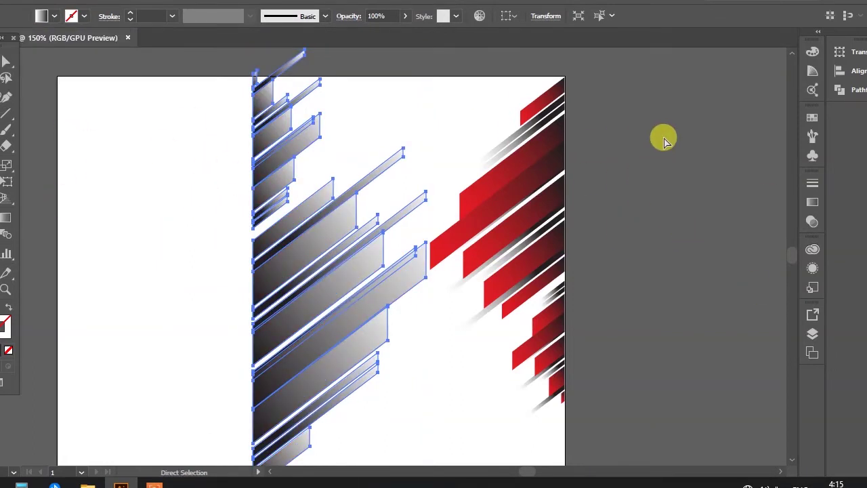
key("ctrl+minus")
- Align the grey copy to the left edge and bottom, scaling it to the artboard height
left_click_drag(382, 261, 252, 288)
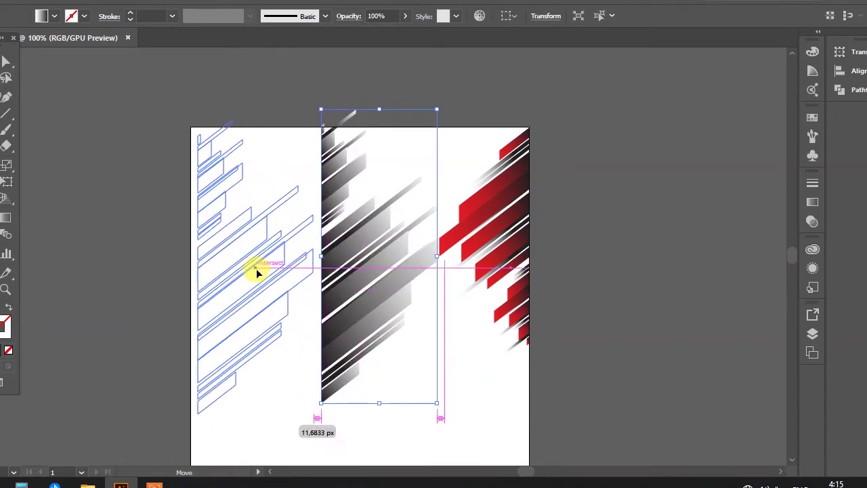
scroll(792, 255, "down", 3)
left_click_drag(213, 277, 221, 315)
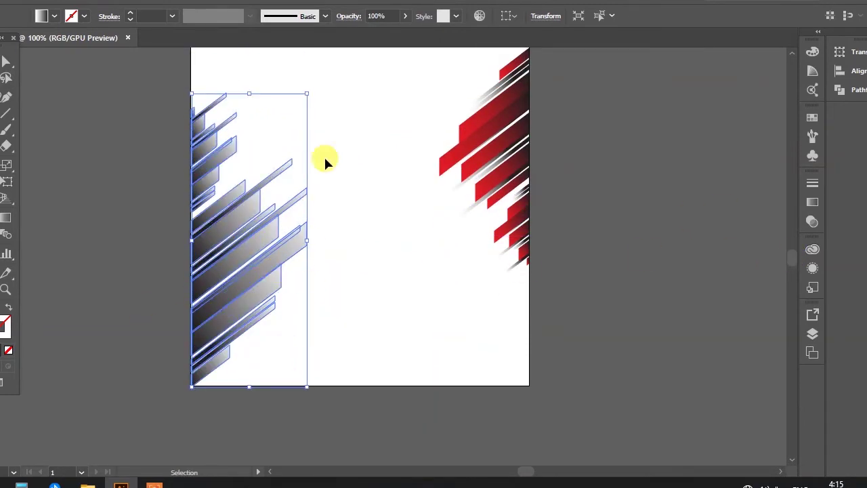
left_click_drag(308, 93, 355, 74)
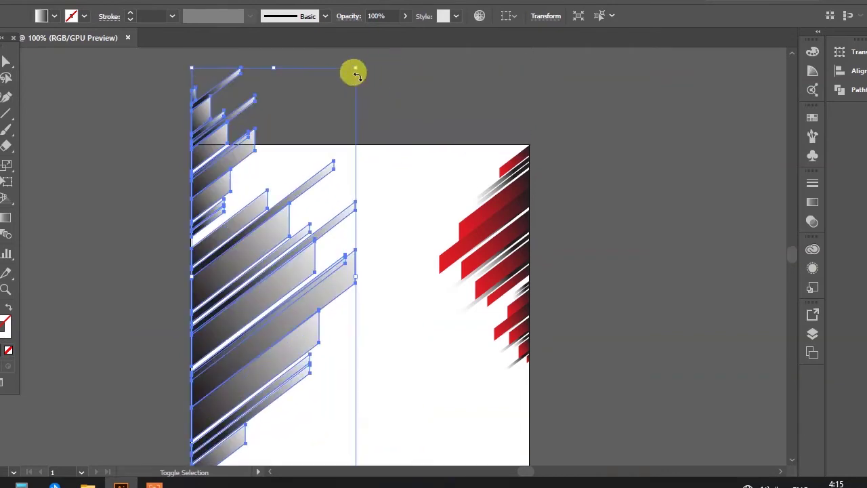
mouse_move(348, 69)
left_mouse_down()
mouse_move(310, 166)
mouse_move(341, 153)
left_mouse_up()
scroll(789, 253, "down", 2)
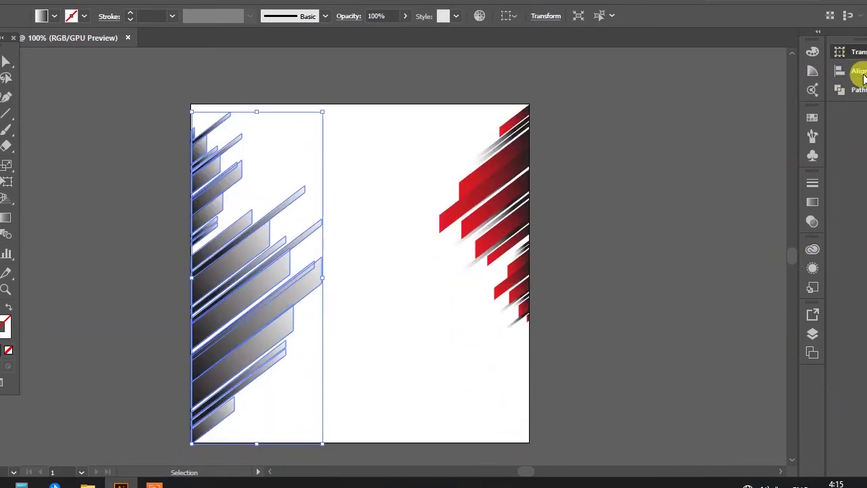
- Set the left grey stripe group's Transparency opacity to about 18%, then deselect and collapse panels
left_click(854, 52)
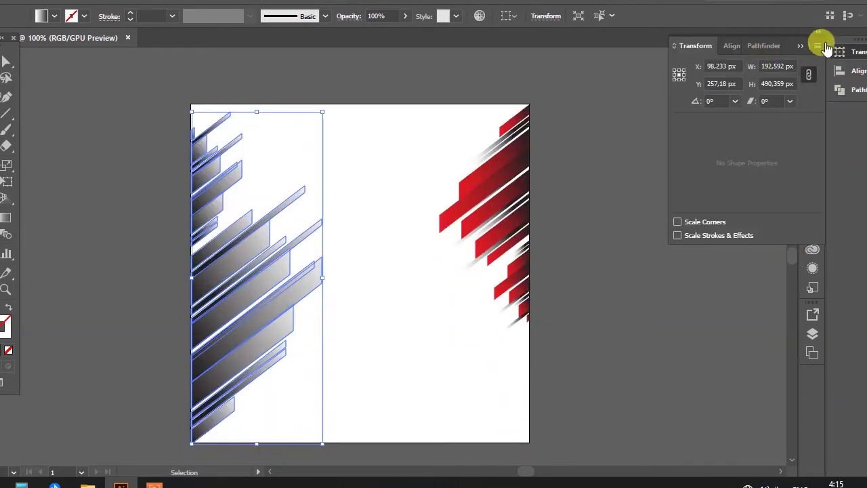
key("F7")
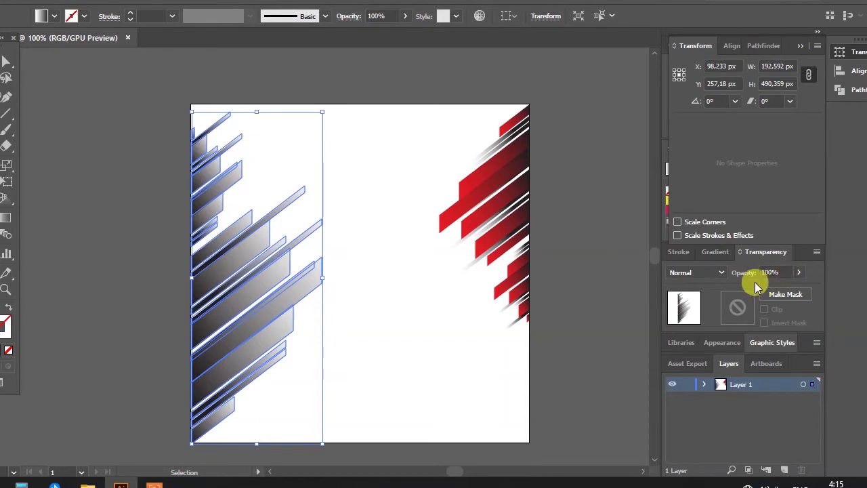
left_click(793, 297)
left_click_drag(763, 290, 758, 291)
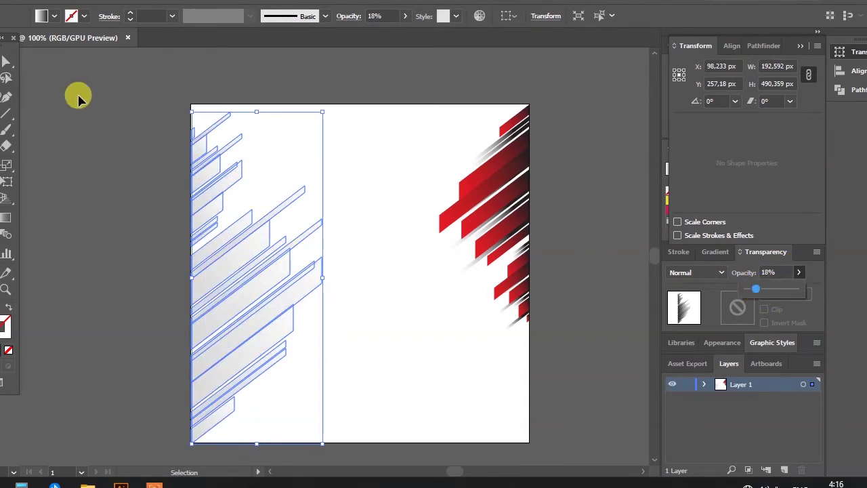
left_click(124, 144)
left_click(819, 34)
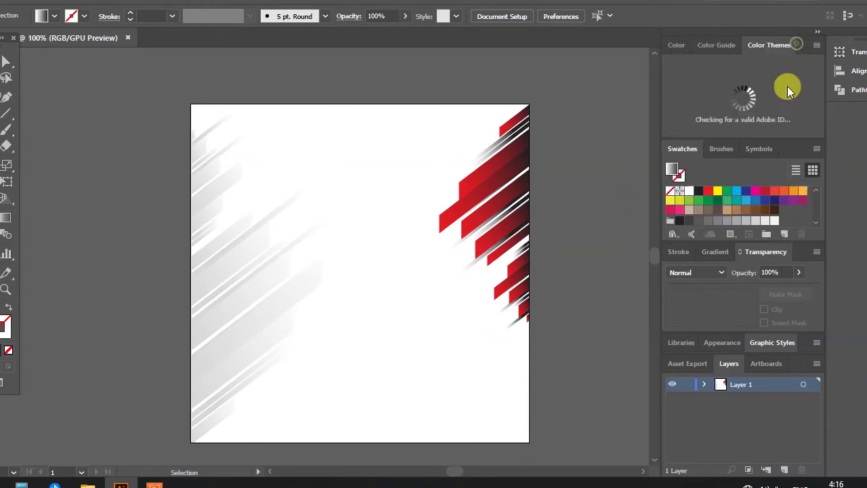
left_click(812, 31)
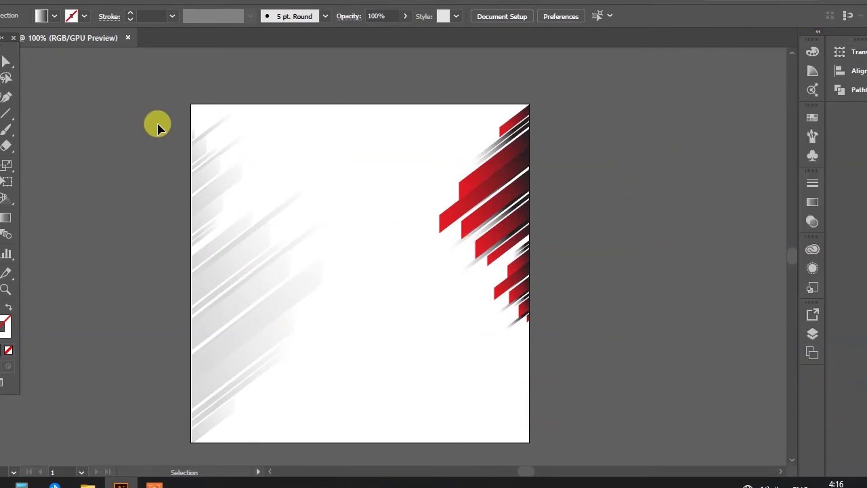
- Draw a full-height rectangle down the middle and give it a diagonal light-grey-to-white gradient
key("m")
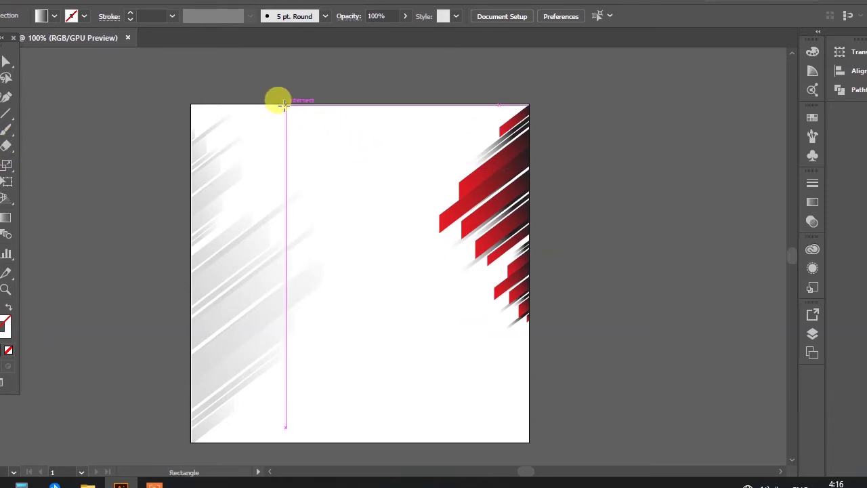
left_click_drag(283, 103, 430, 442)
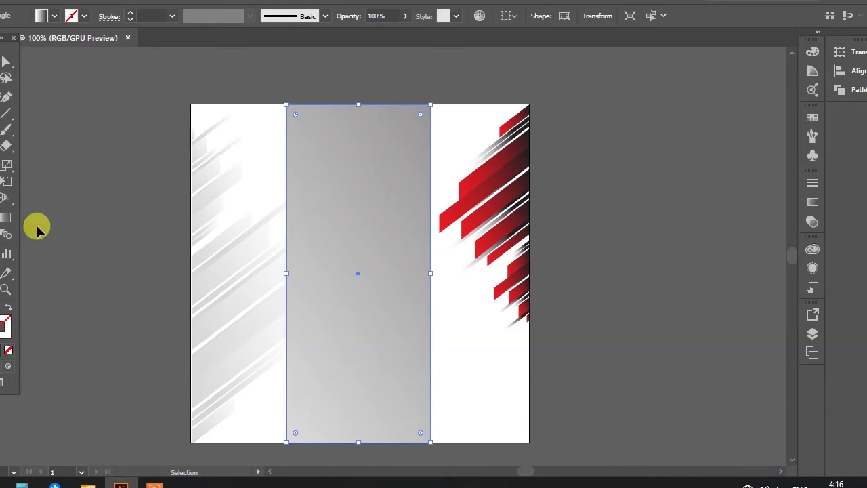
left_click(6, 217)
mouse_move(97, 449)
left_mouse_down()
mouse_move(350, 251)
mouse_move(644, 91)
mouse_move(474, 183)
mouse_move(625, 96)
mouse_move(603, 121)
mouse_move(246, 348)
mouse_move(501, 191)
mouse_move(497, 229)
left_mouse_up()
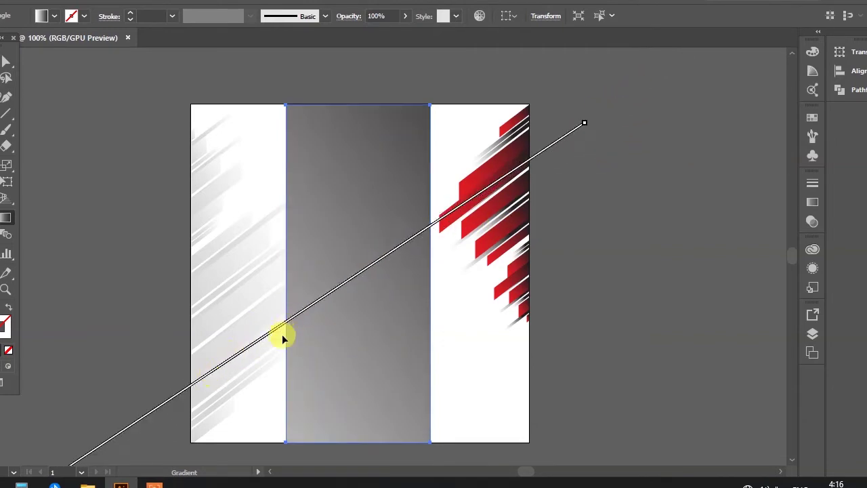
mouse_move(587, 121)
left_mouse_down()
mouse_move(648, 226)
mouse_move(647, 139)
left_mouse_up()
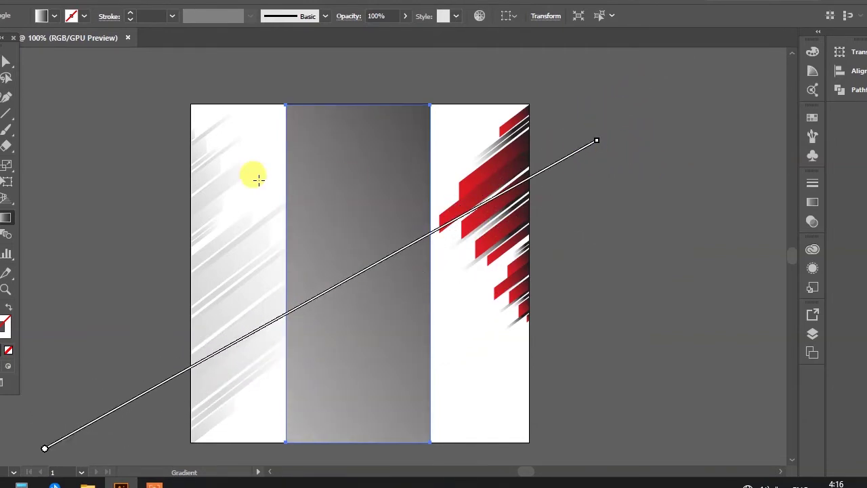
left_click_drag(320, 295, 107, 410)
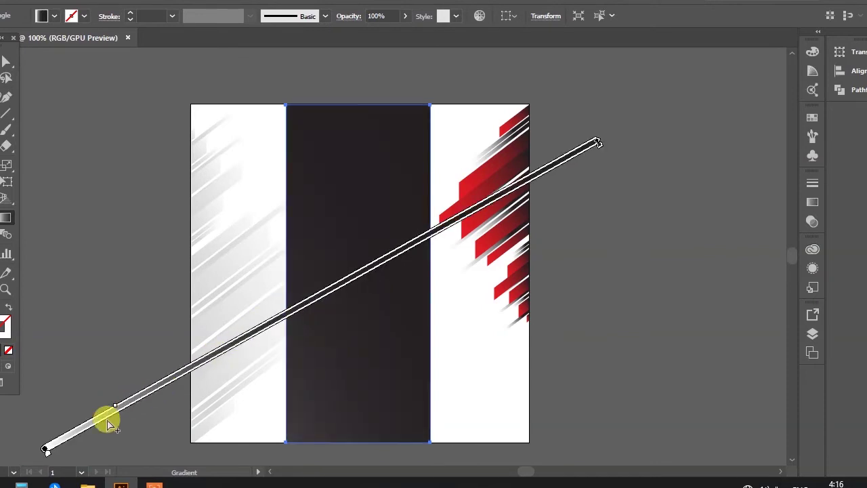
left_click_drag(519, 131, 526, 160)
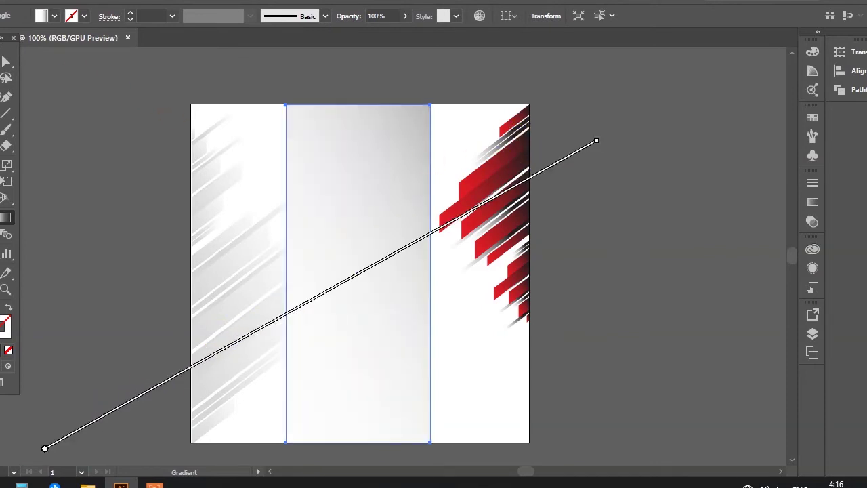
- Select the rectangle and pick its top-left anchor point with Direct Selection
key("v")
left_click(129, 177)
left_click(358, 238)
left_click(7, 61)
left_click(287, 108)
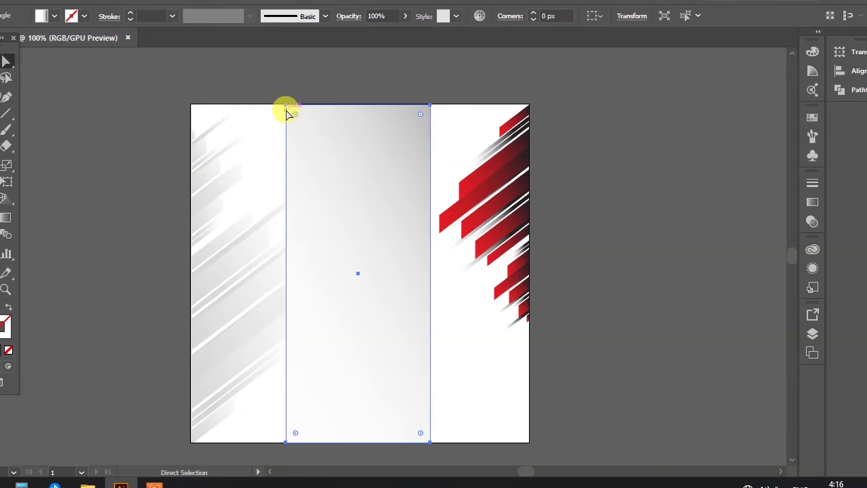
- Drag the rectangle's bottom-right and top-left anchors out to the artboard corners
left_click(429, 441)
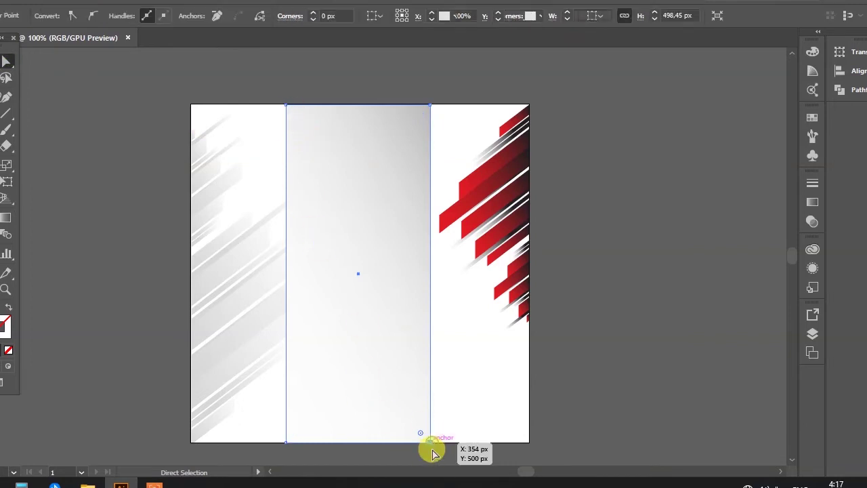
left_click_drag(429, 442, 529, 442)
left_click_drag(286, 106, 191, 105)
left_click(6, 61)
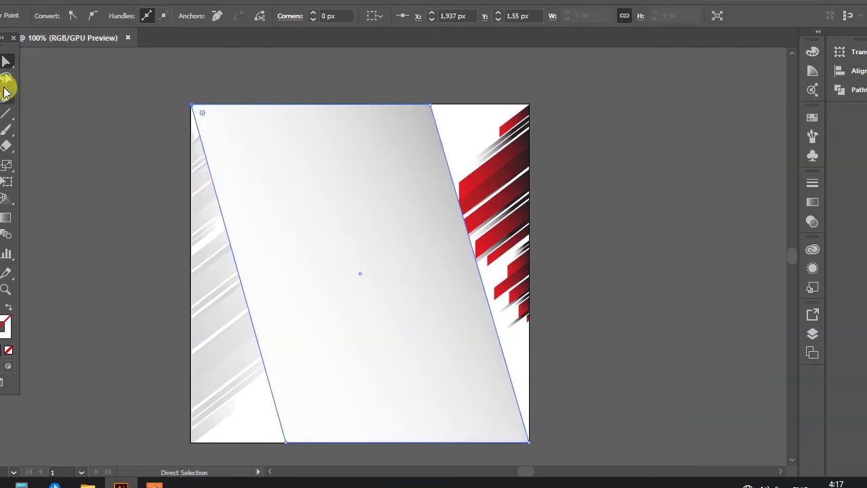
left_click(74, 124)
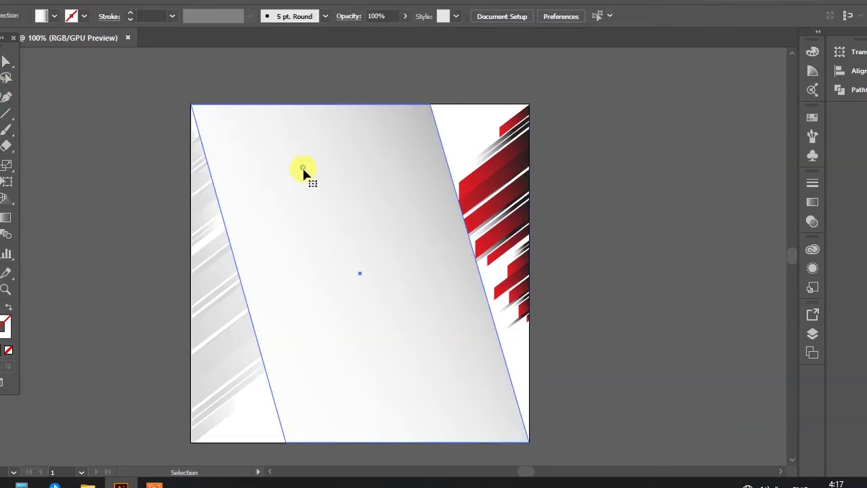
left_click(382, 203)
- Pull the top-right anchor to the artboard's top-right corner and send the shape behind the stripes
left_click(6, 61)
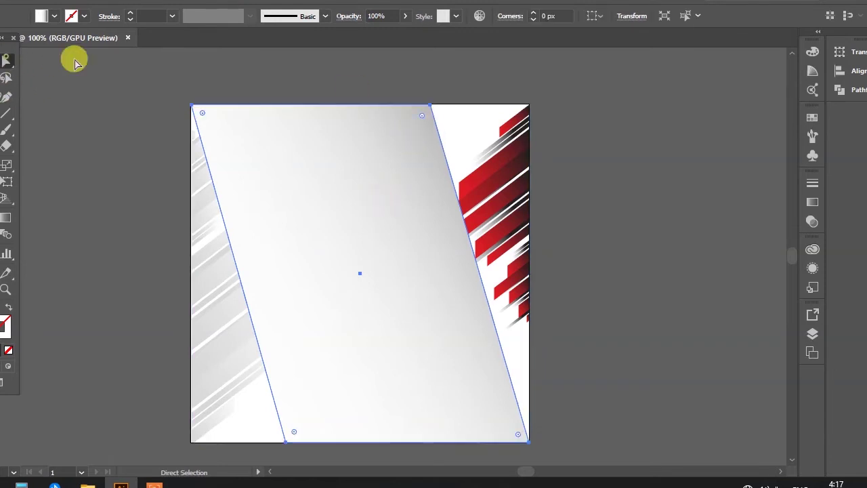
left_click(429, 108)
left_click_drag(429, 108, 528, 105)
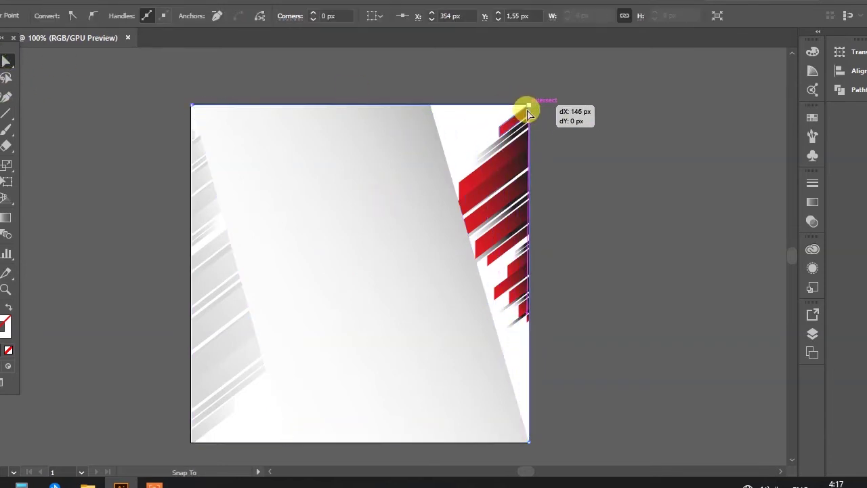
key("v")
key("a")
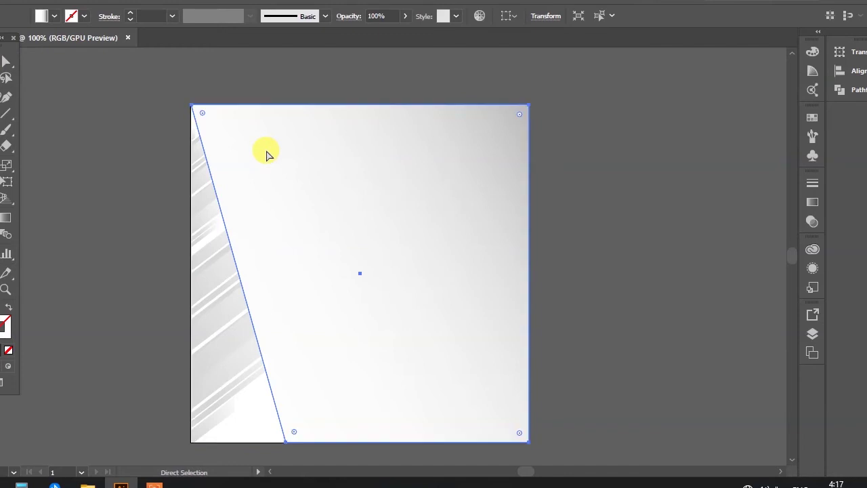
key("v")
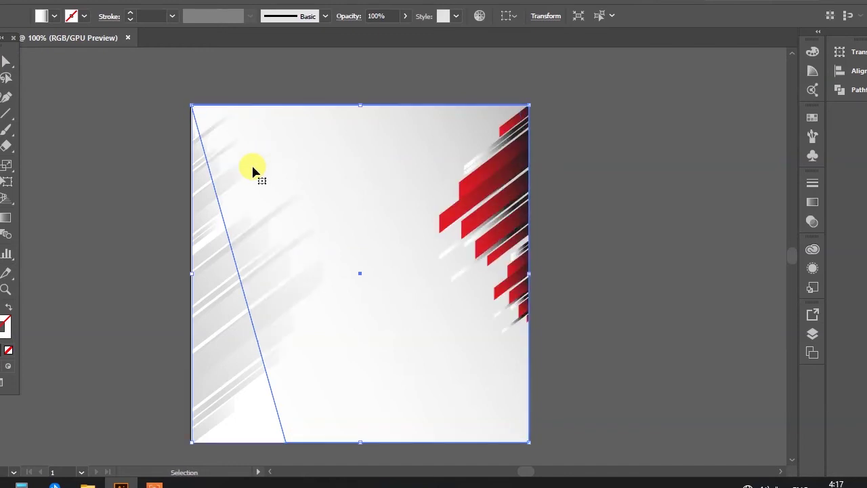
left_click(631, 148)
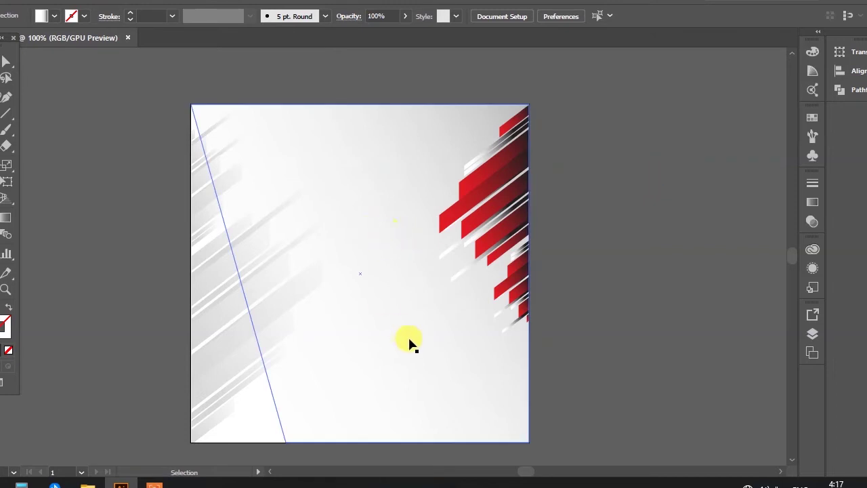
- Slide the bottom-left anchor right along the bottom edge to create a diagonal left edge
left_click(196, 234)
key("a")
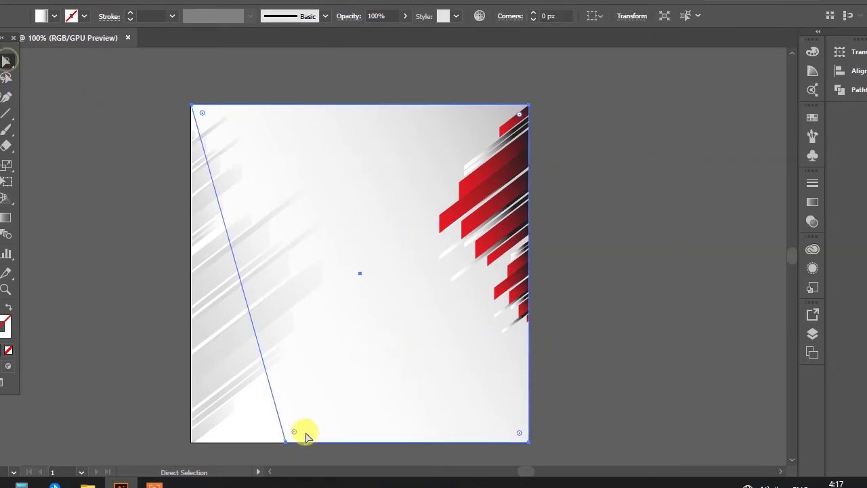
mouse_move(285, 442)
left_mouse_down()
mouse_move(391, 444)
mouse_move(385, 441)
left_mouse_up()
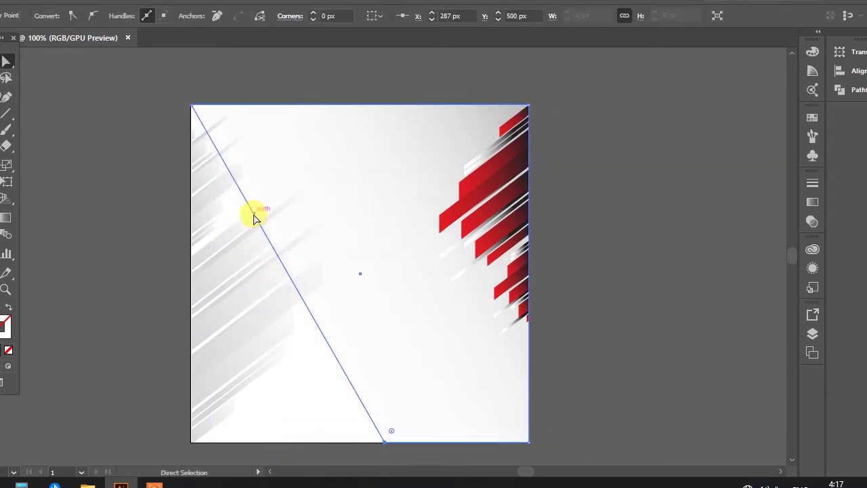
left_click(14, 66)
left_click(60, 108)
key("ctrl+a")
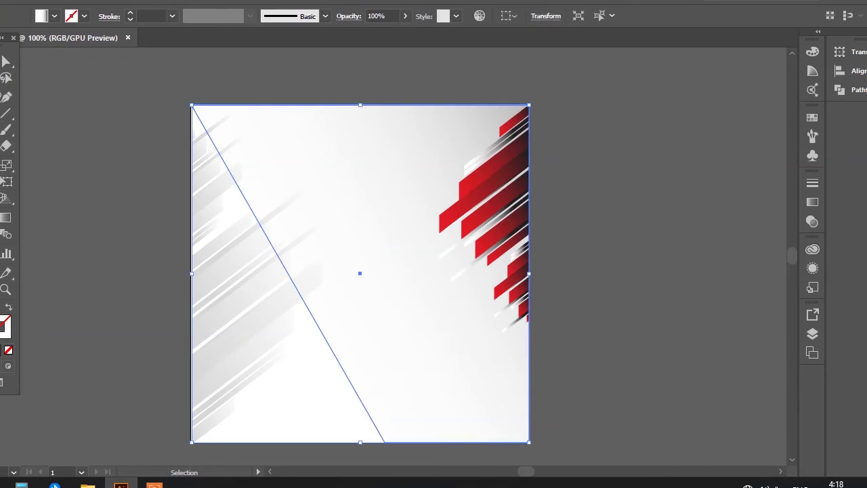
left_click(14, 220)
- Re-angle the background gradient, then duplicate the streak group, enlarge it and position it over the artboard's middle
mouse_move(676, 99)
left_mouse_down()
mouse_move(719, 184)
mouse_move(713, 170)
left_mouse_up()
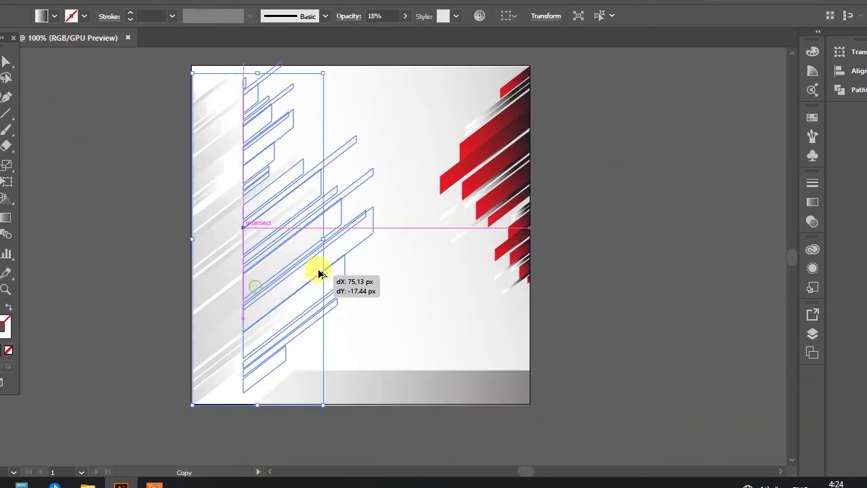
mouse_move(319, 275)
left_mouse_down()
mouse_move(364, 274)
mouse_move(370, 318)
left_mouse_up()
left_click_drag(443, 298, 396, 300)
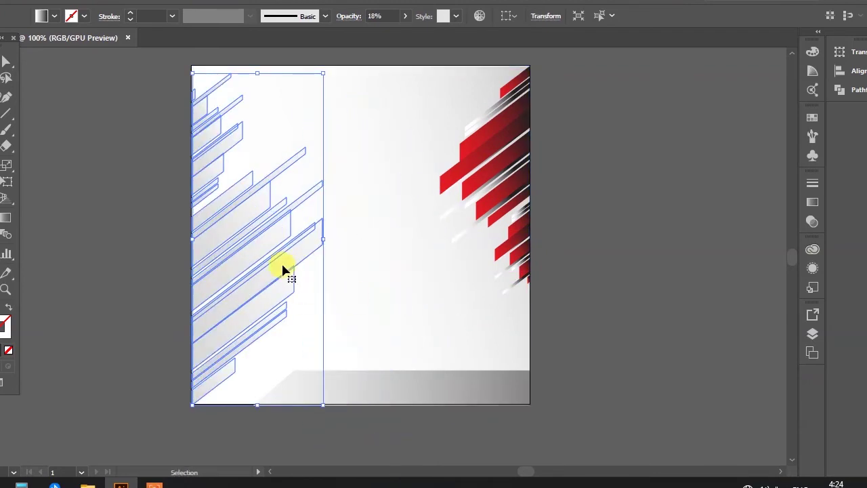
left_click_drag(282, 268, 407, 261)
left_click_drag(449, 396, 494, 448)
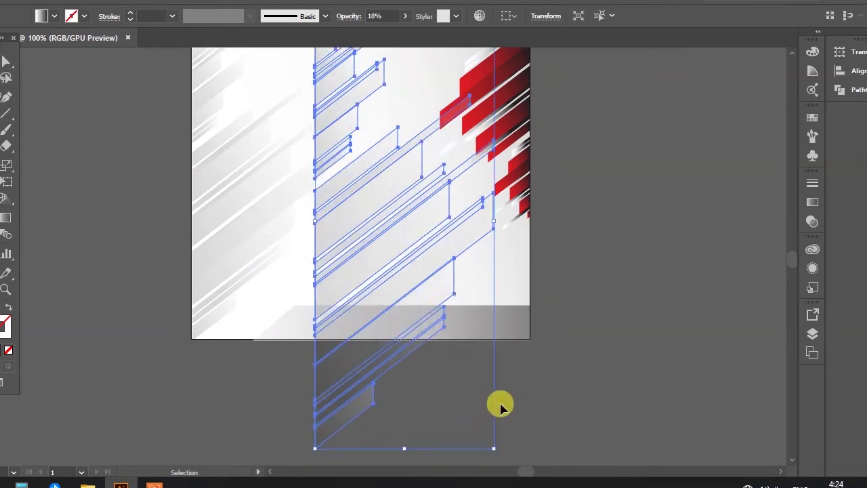
left_click_drag(398, 254, 380, 205)
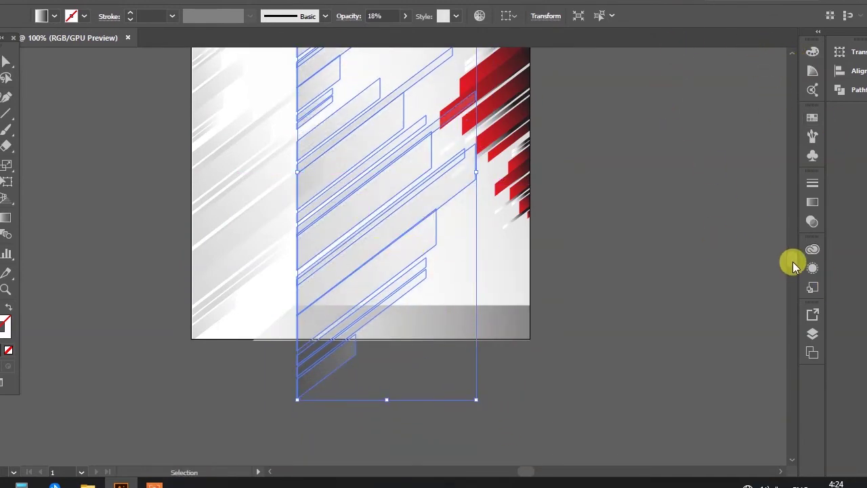
left_click_drag(792, 262, 791, 259)
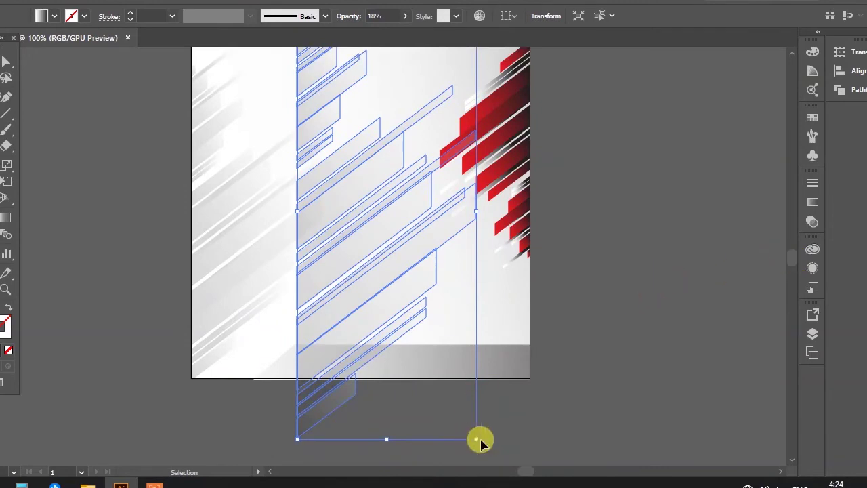
scroll(476, 439, "down", 3)
left_click_drag(416, 242, 397, 158)
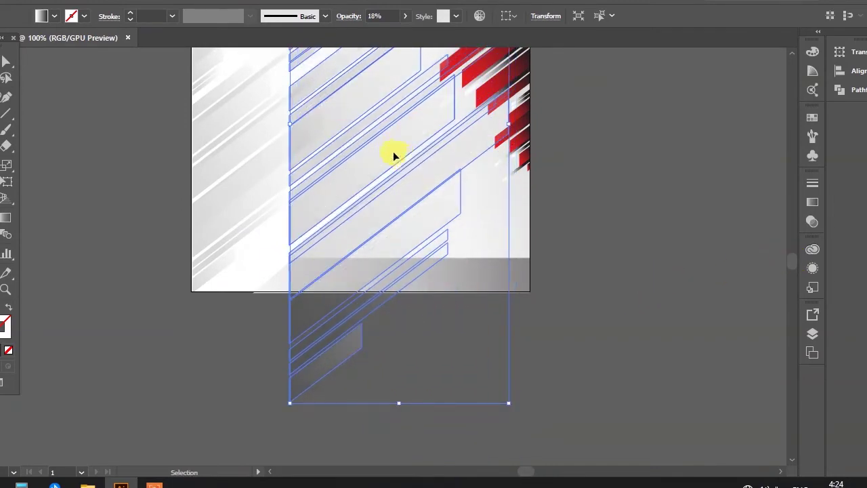
- Fade the copied streak group to 6% opacity in the Transparency panel
left_click(812, 202)
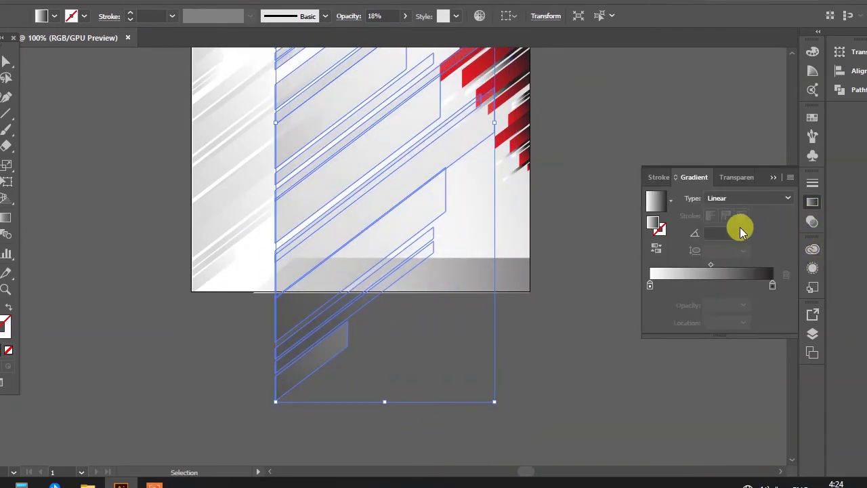
left_click(736, 176)
left_click(779, 197)
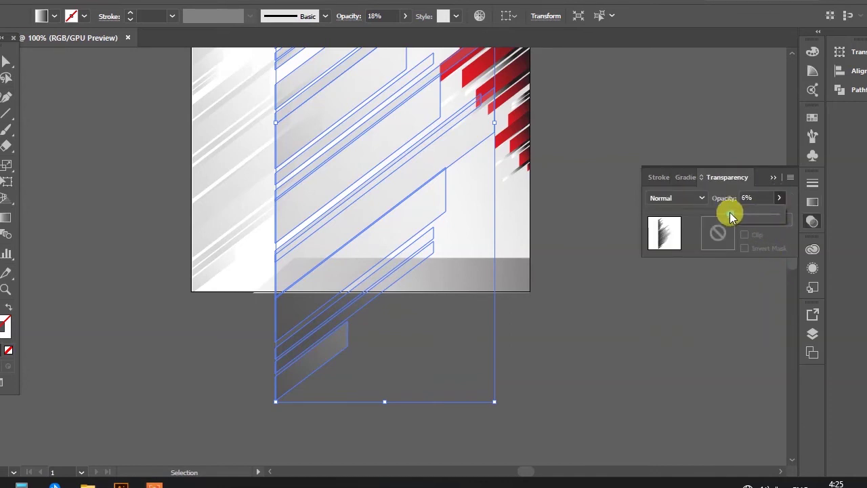
left_click_drag(731, 215, 730, 214)
left_click(619, 112)
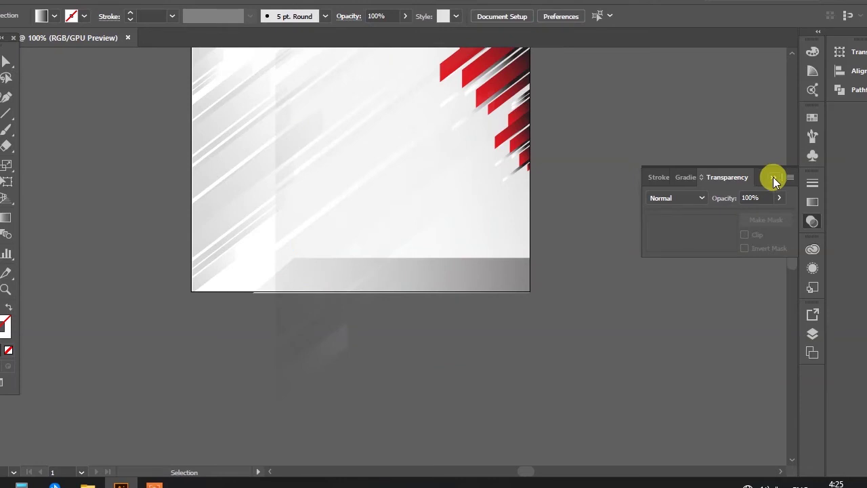
left_click(772, 176)
left_click(415, 247)
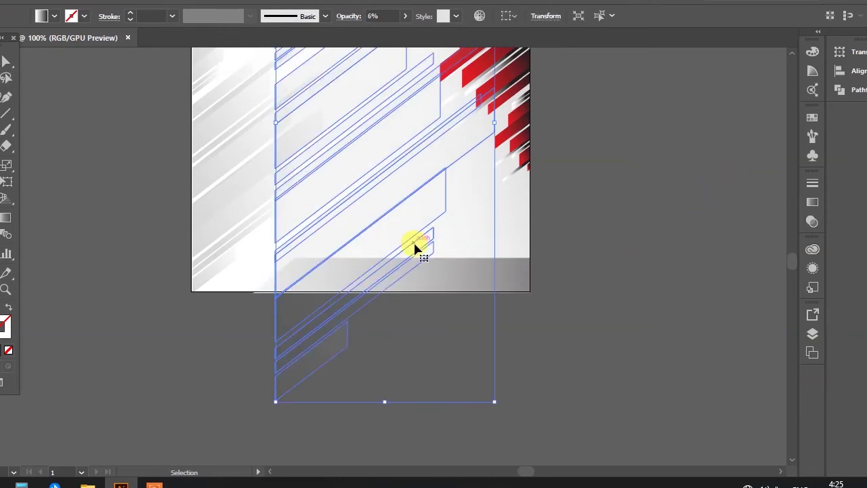
key("ctrl+minus")
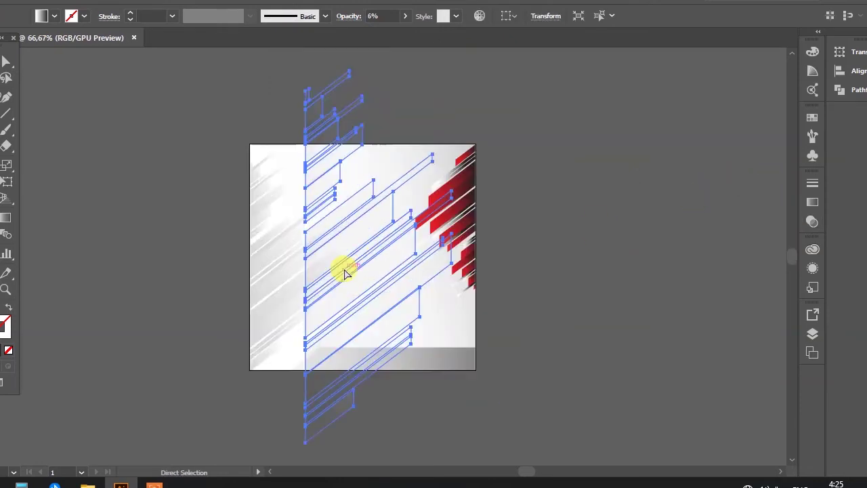
- Move the faded streak group onto the artboard's left side
left_click_drag(328, 89, 274, 90)
key("a")
key("v")
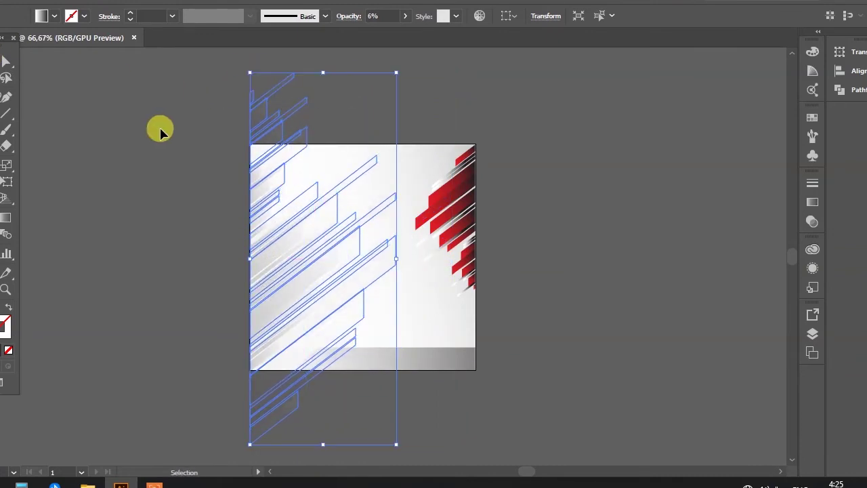
left_click(155, 132)
left_click(283, 86)
left_click_drag(289, 156, 424, 187)
left_click(573, 205)
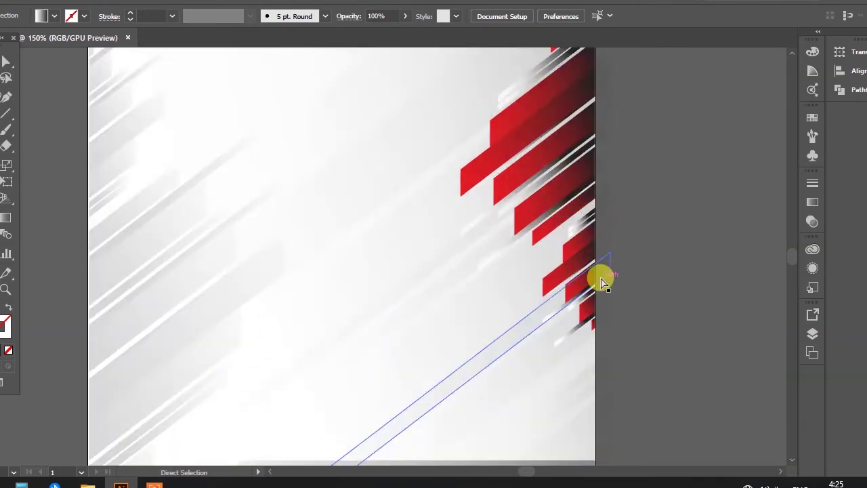
- Zoom to 100% and delete the grey gradient band along the bottom
key("ctrl+1")
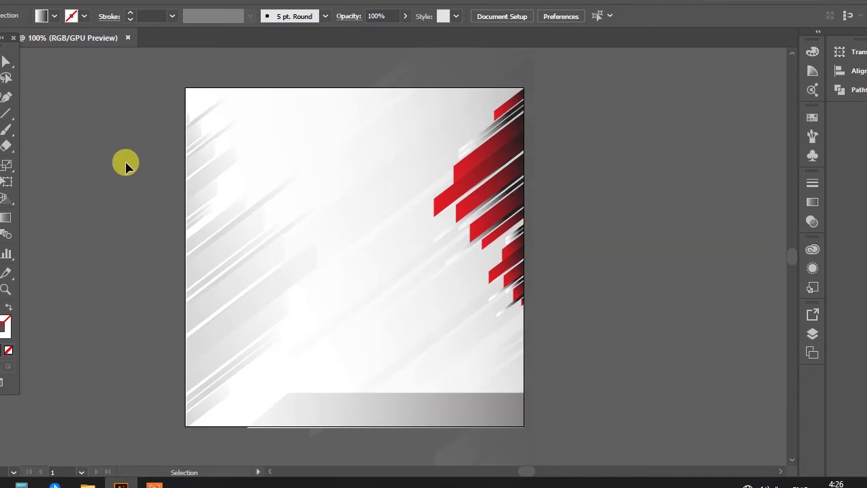
left_click(412, 398)
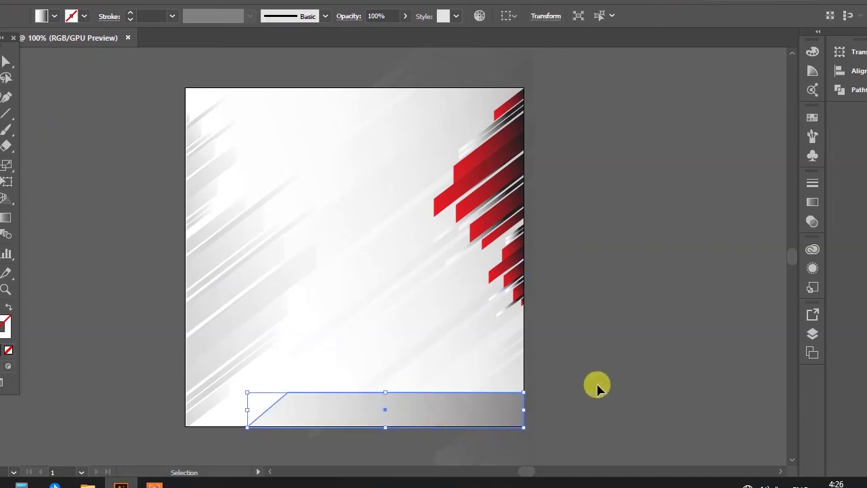
key("Delete")
scroll(589, 379, "up", 1)
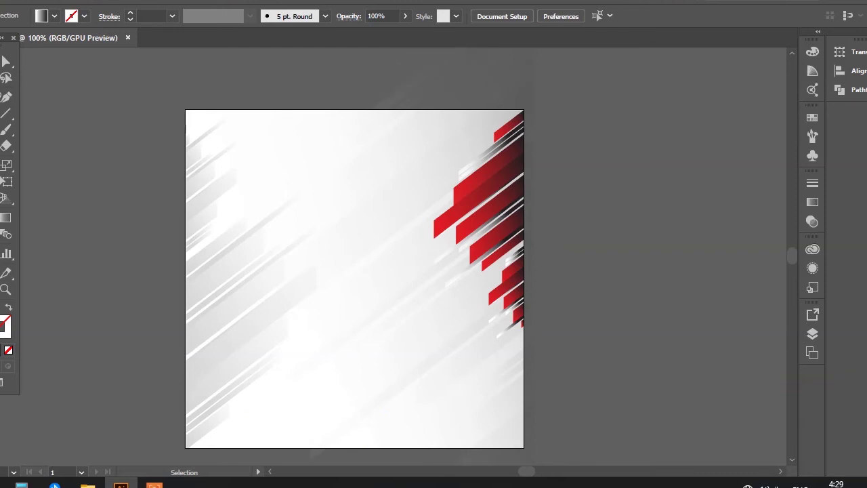
- Add the 'Add your own' text, enlarge it and move it to the top of the artboard
key("t")
left_click(296, 414)
type("Add your own")
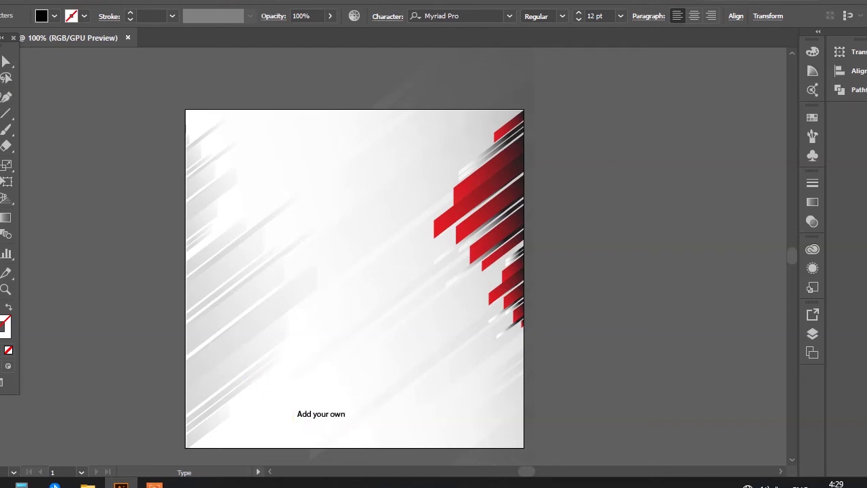
key("Escape")
left_click_drag(347, 410, 493, 380)
left_click_drag(408, 405, 375, 151)
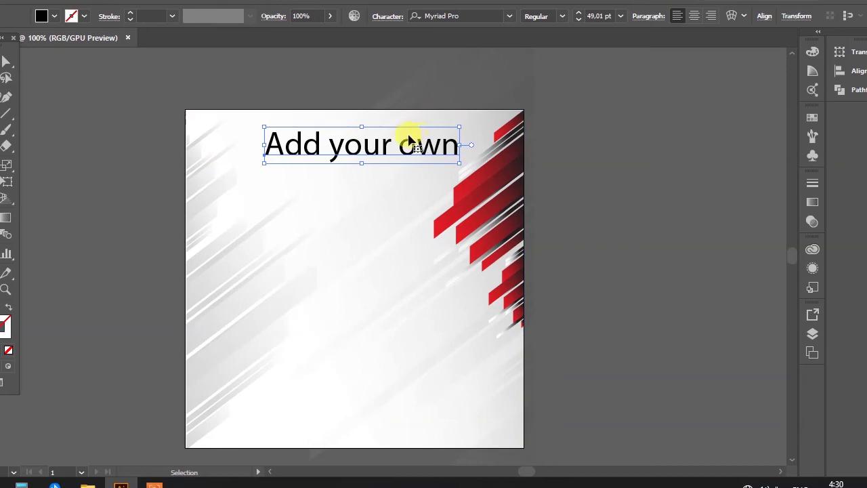
left_click(639, 102)
left_click(413, 143)
- Alt-drag a copy of the heading, retype it as 'Text' and enlarge it
left_click_drag(388, 149, 376, 204)
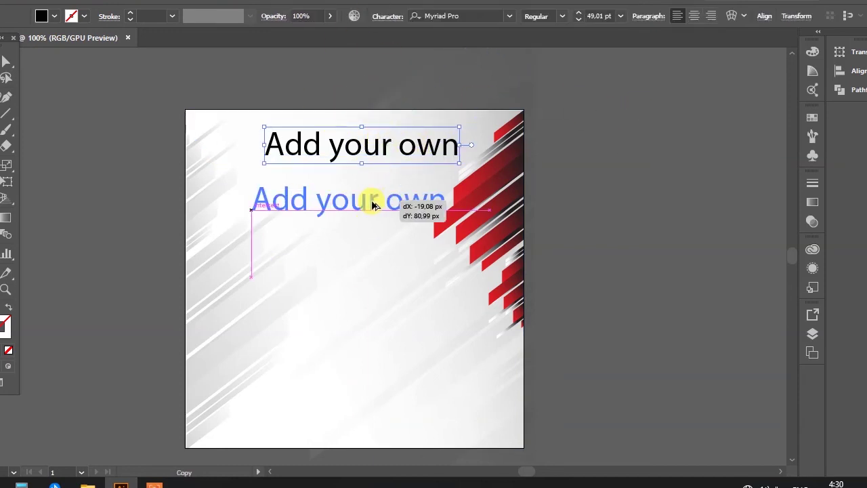
double_click(291, 200)
key("ctrl+a")
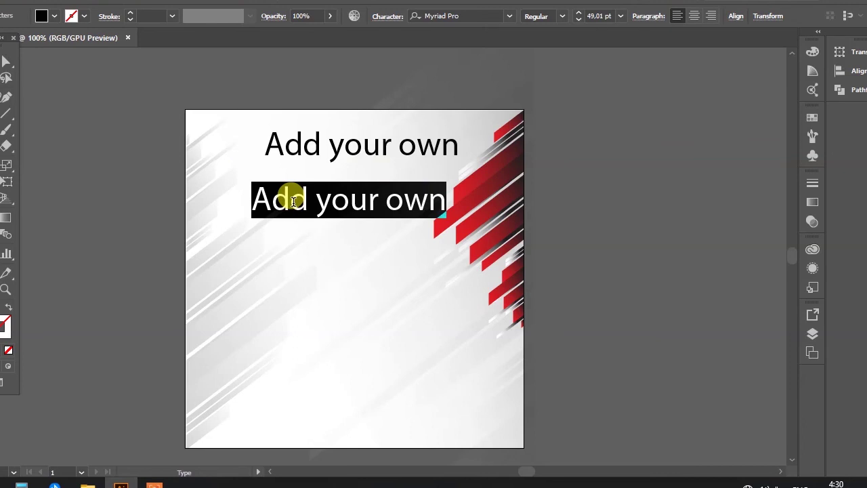
type("Text")
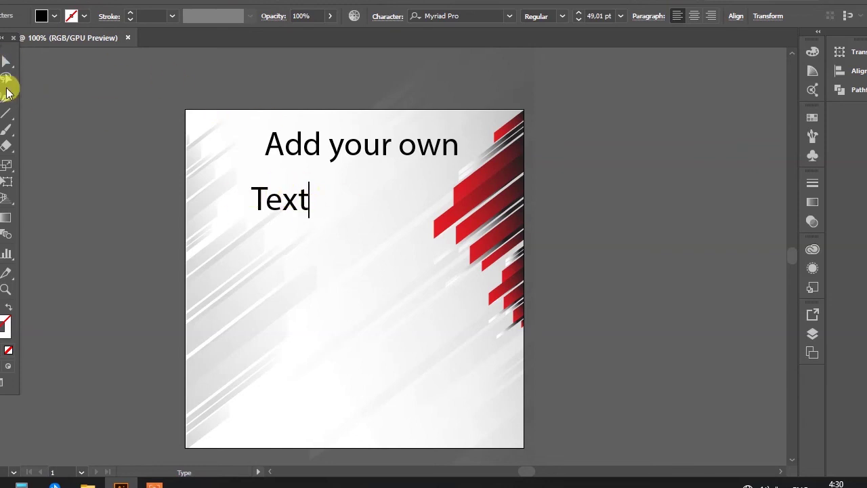
left_click_drag(305, 209, 333, 228)
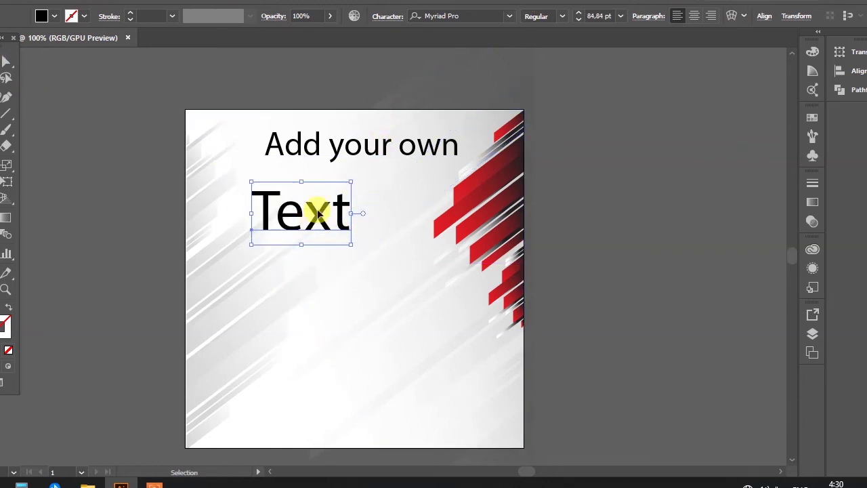
mouse_move(319, 213)
left_mouse_down()
mouse_move(422, 186)
mouse_move(433, 195)
mouse_move(413, 188)
left_mouse_up()
- Align 'Text' under 'own' and give it a bold condensed font
left_click(358, 146)
mouse_move(264, 165)
left_mouse_down()
mouse_move(280, 161)
mouse_move(288, 137)
left_mouse_up()
left_click_drag(397, 178, 373, 172)
left_click(603, 170)
left_click(371, 168)
left_click(584, 155)
left_click(409, 194)
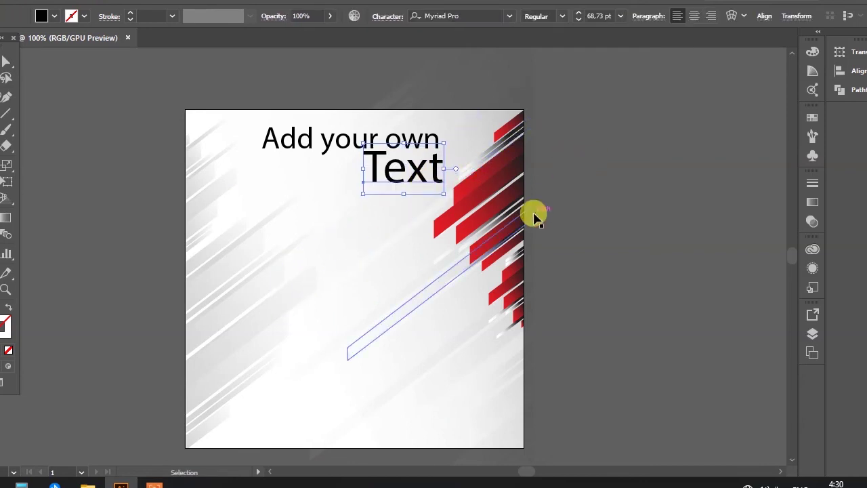
left_click(742, 159)
key("ctrl+equal")
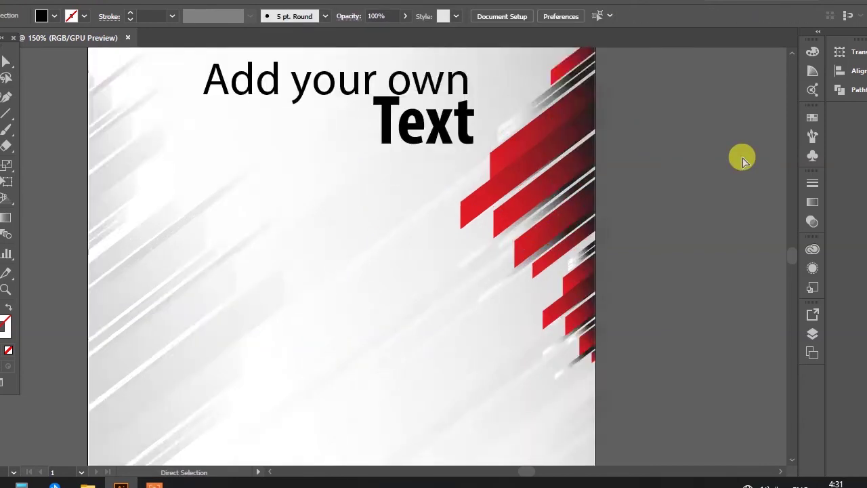
key("ctrl+equal")
key("ctrl+equal")
key("ctrl+equal")
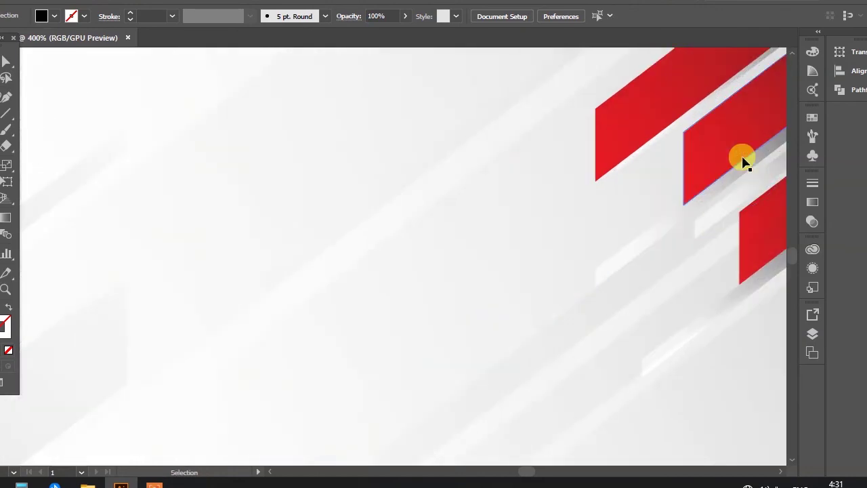
left_click_drag(743, 159, 442, 410)
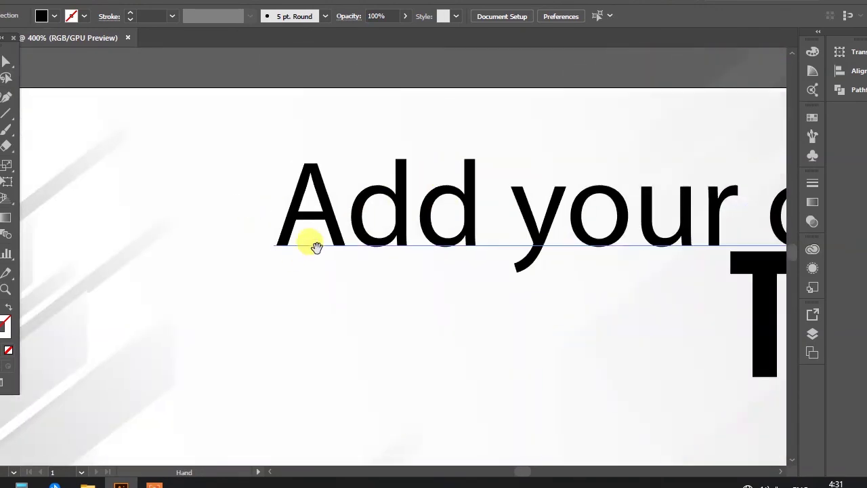
scroll(317, 247, "down", 3)
scroll(383, 209, "down", 3)
scroll(395, 178, "down", 3)
scroll(417, 248, "down", 3)
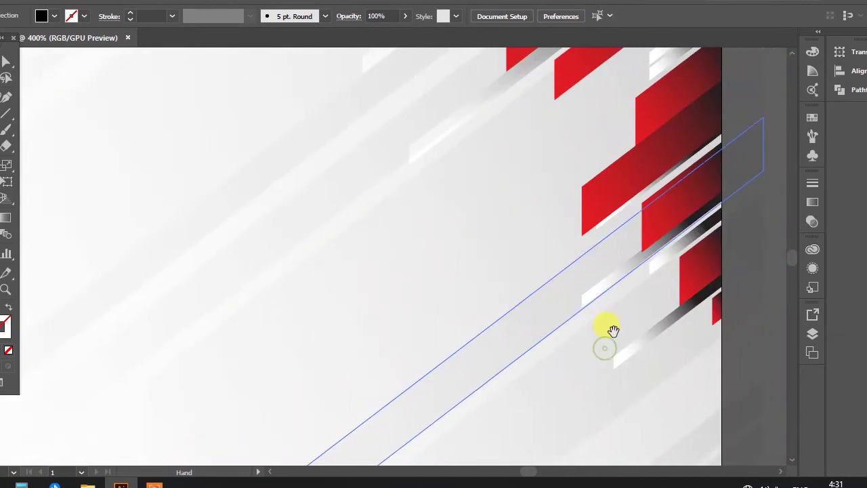
scroll(639, 323, "right", 3)
scroll(582, 311, "left", 3)
scroll(514, 325, "left", 1)
key("ctrl+0")
left_click(694, 148)
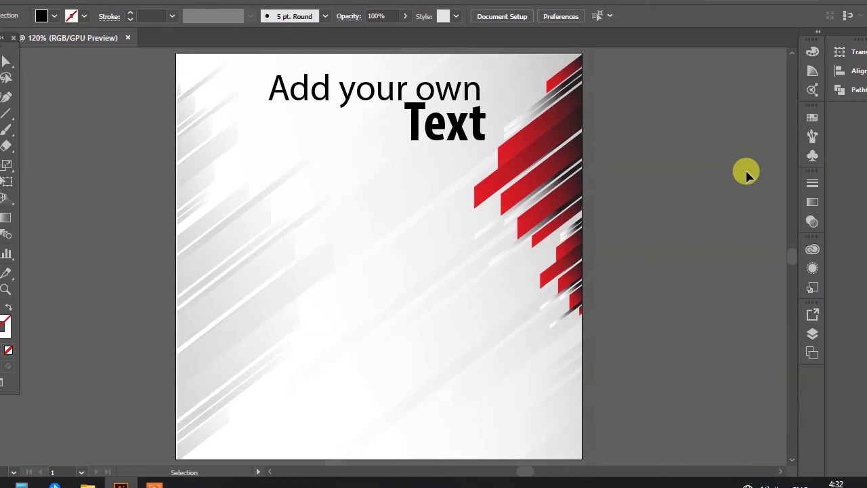